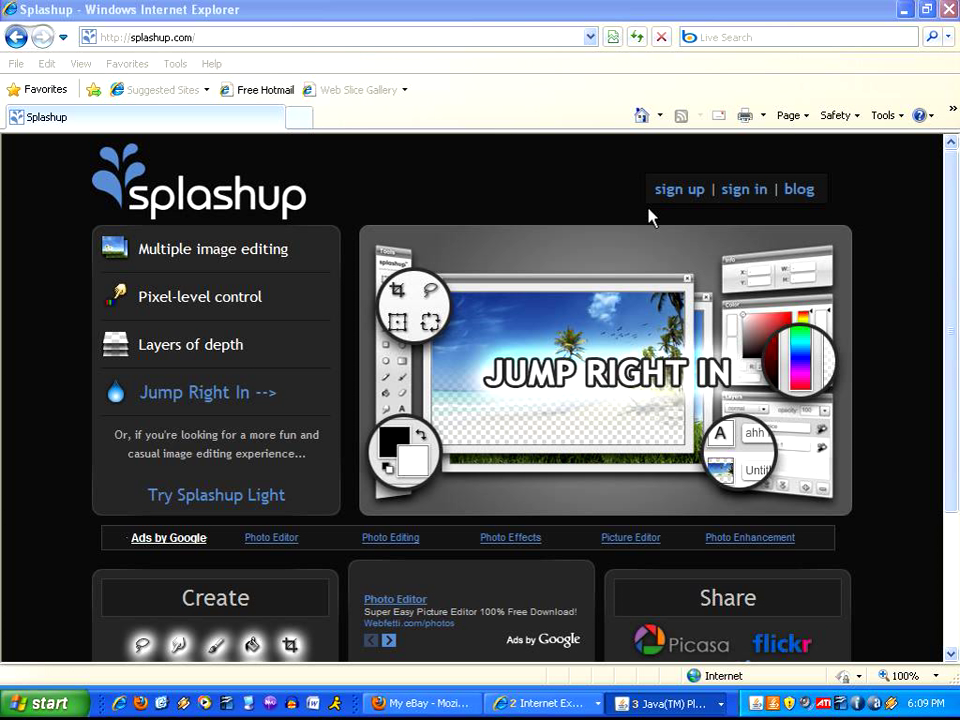
# Step: Launch the full Splashup editor with 'Jump Right In' and maximize its window
pyautogui.click(190, 397)
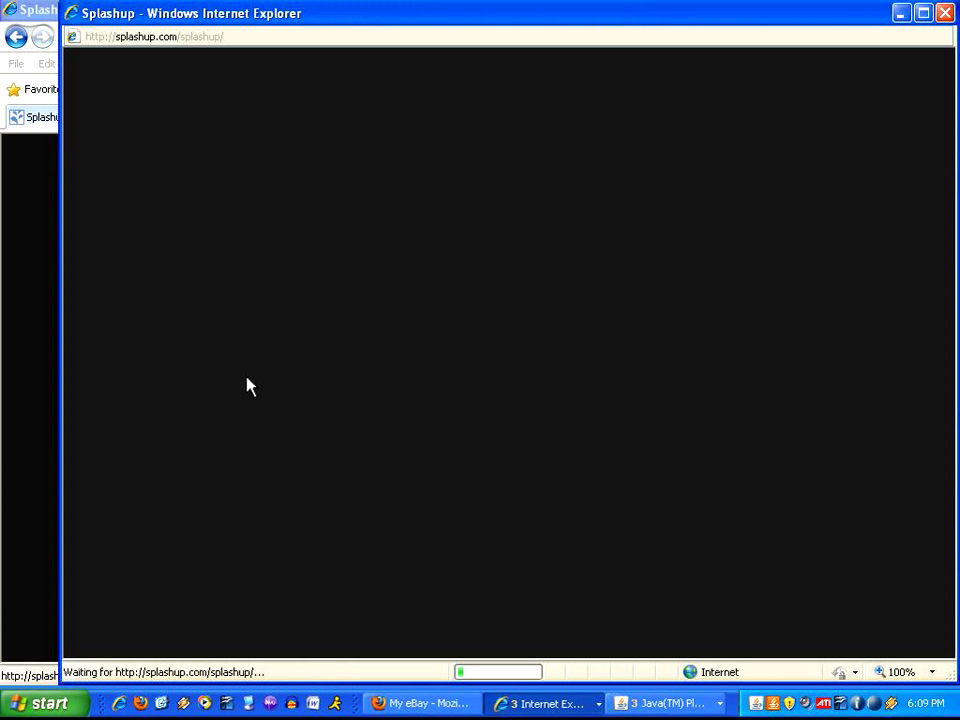
pyautogui.click(923, 13)
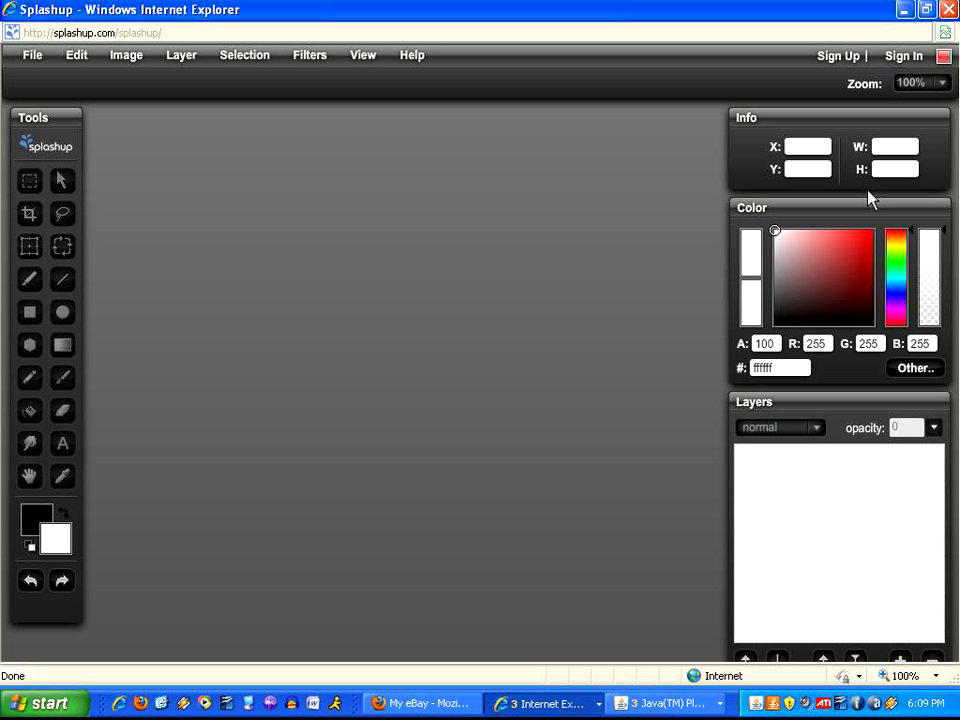
# Step: Open DSC06735.JPG from the desktop pictures folder, locating it in thumbnail view
pyautogui.click(31, 58)
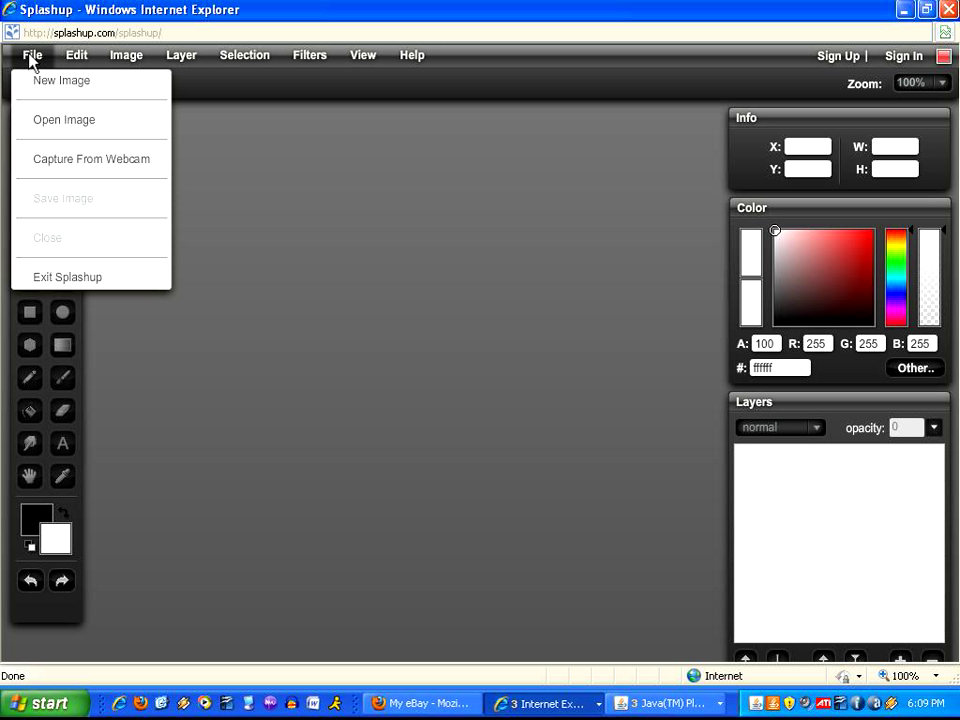
pyautogui.click(36, 122)
pyautogui.click(488, 379)
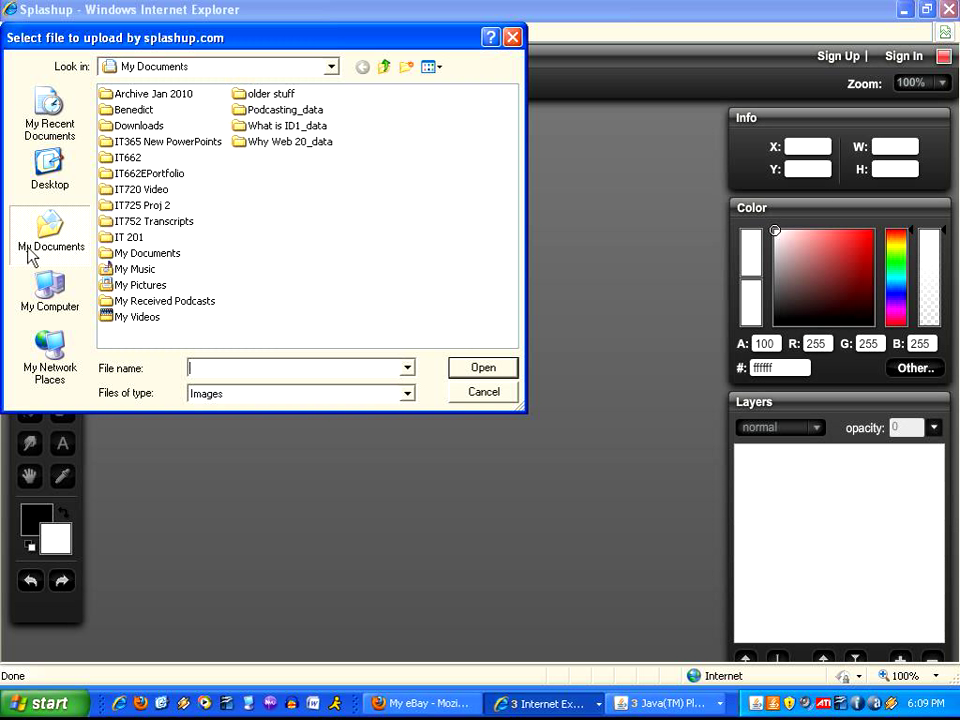
pyautogui.click(50, 180)
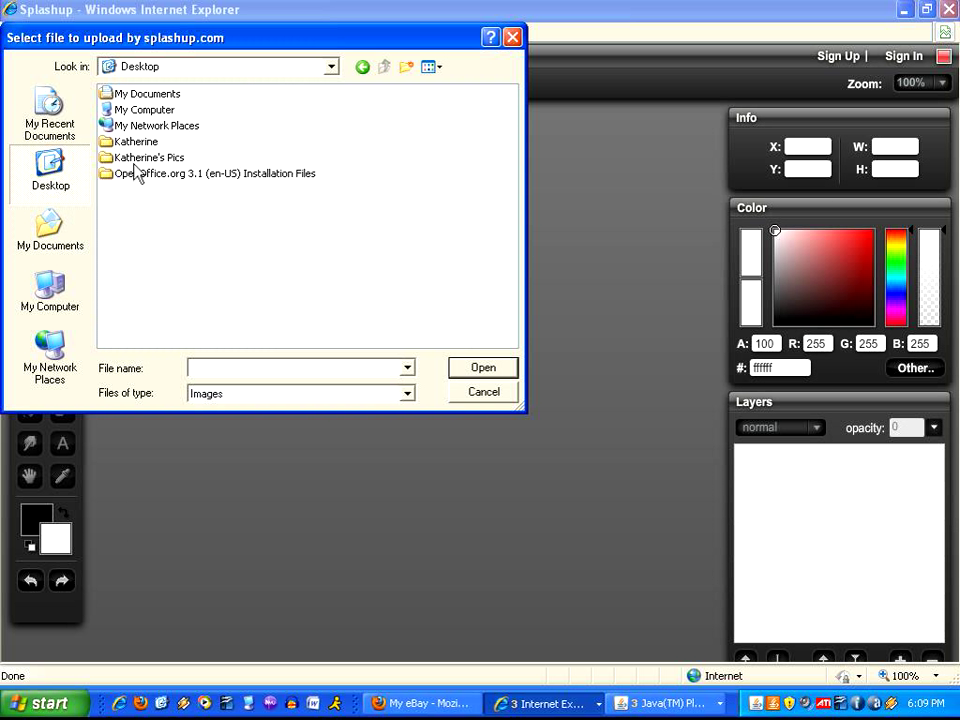
pyautogui.doubleClick(126, 142)
pyautogui.click(46, 176)
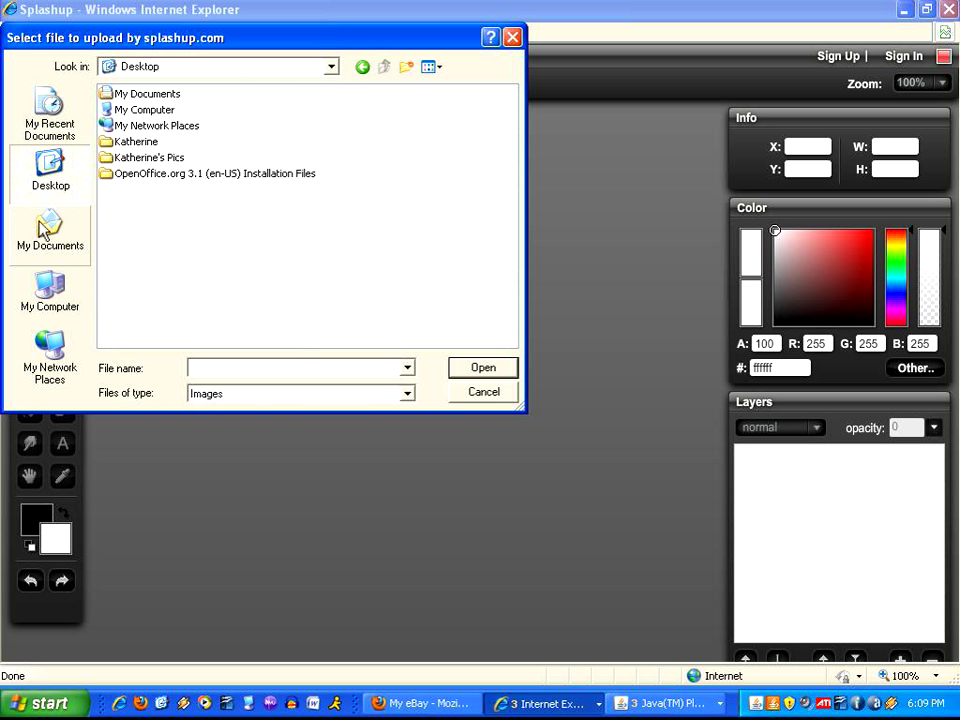
pyautogui.doubleClick(141, 159)
pyautogui.click(428, 67)
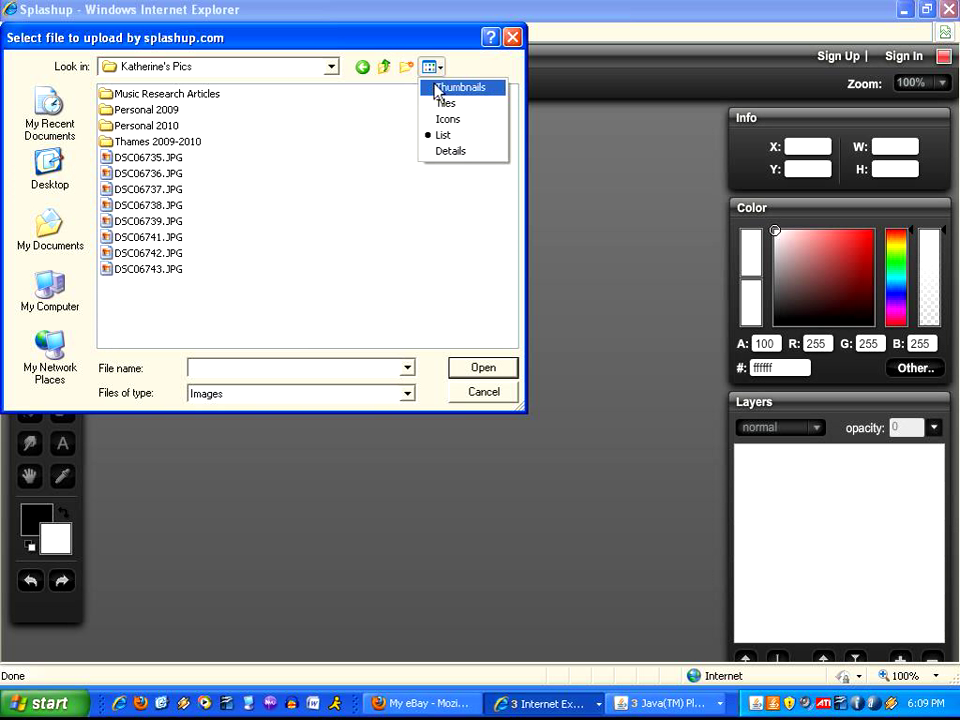
pyautogui.click(445, 86)
pyautogui.click(275, 283)
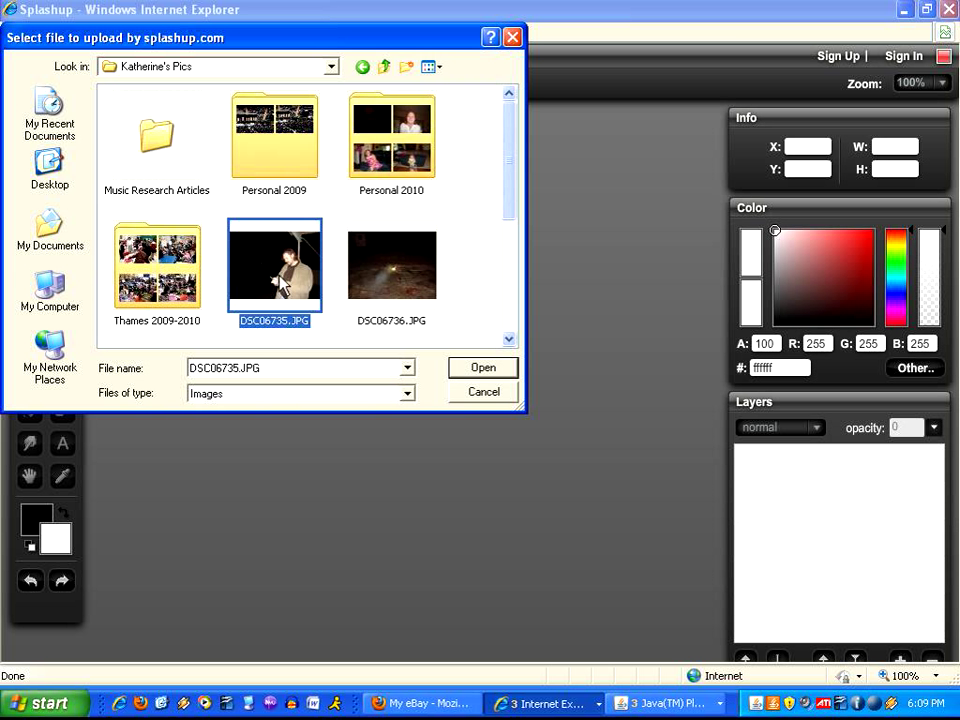
pyautogui.click(490, 372)
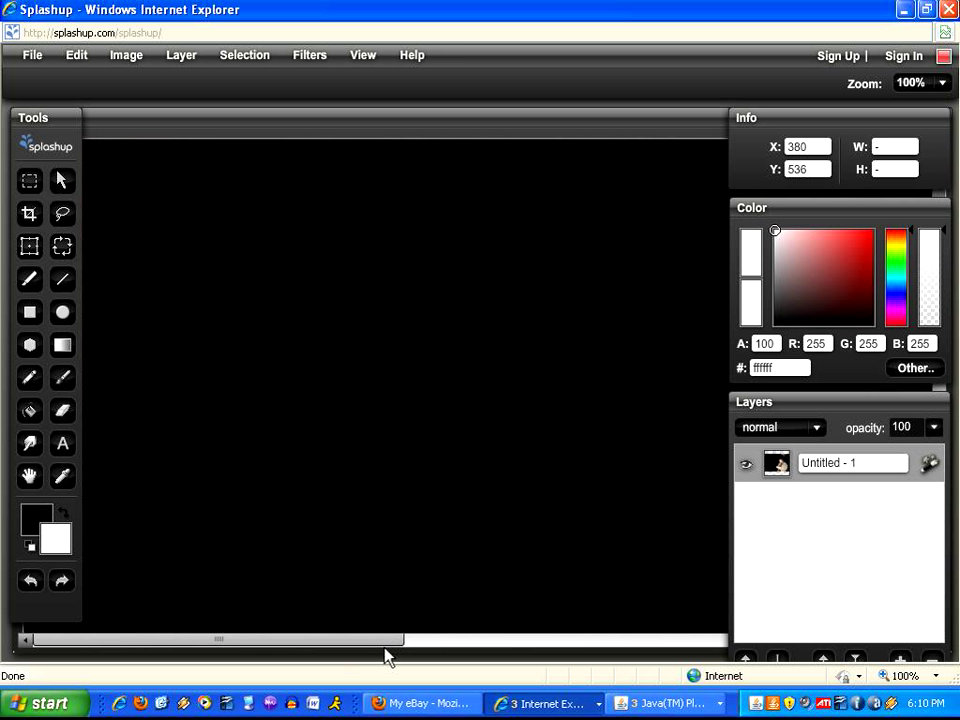
# Step: Resize the image with Constrain on, reducing width from 1500 to 1014 pixels
pyautogui.moveTo(385, 648); pyautogui.dragTo(281, 660)
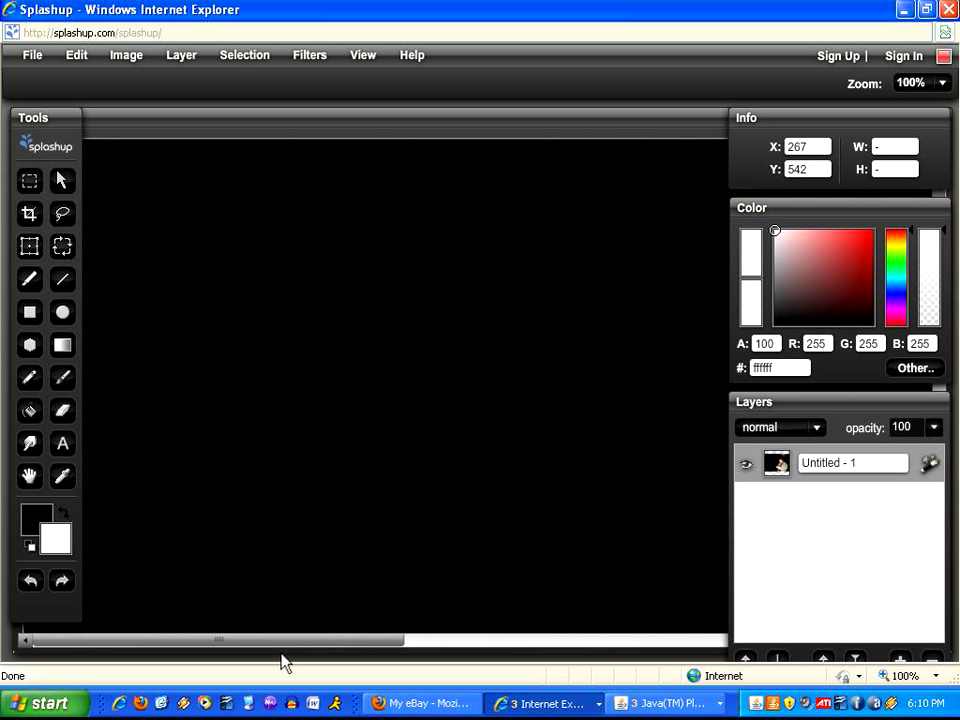
pyautogui.click(126, 56)
pyautogui.click(137, 82)
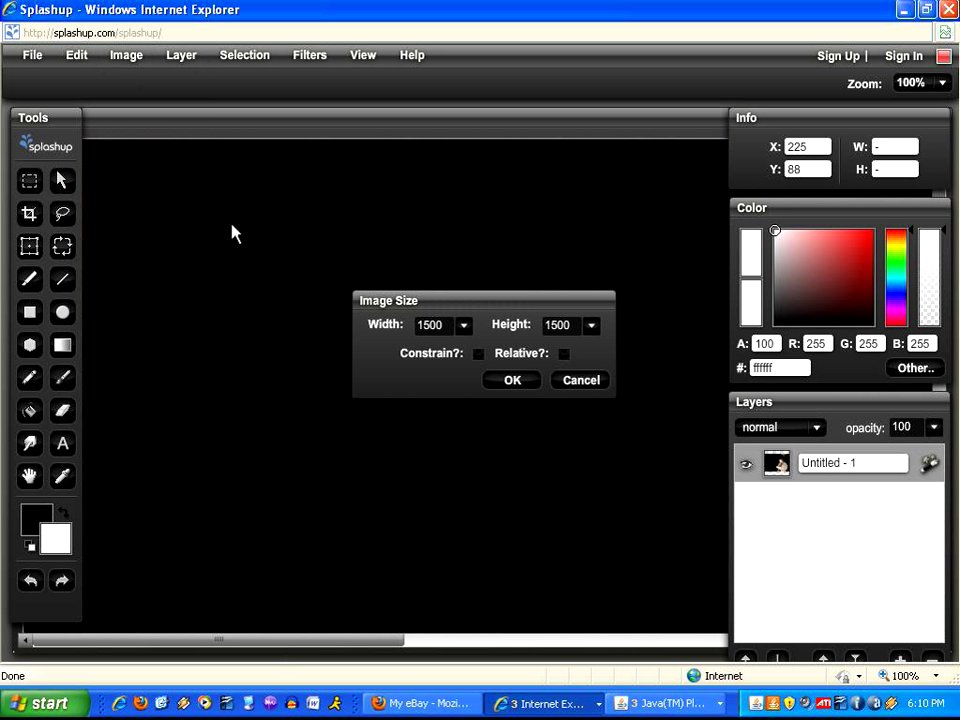
pyautogui.click(479, 354)
pyautogui.click(464, 325)
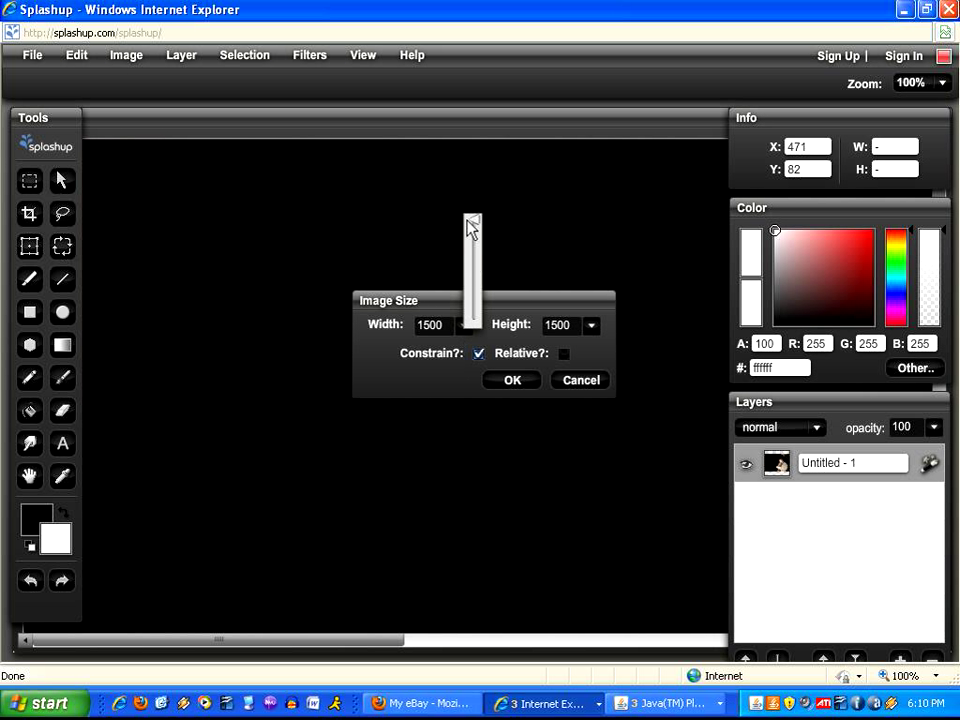
pyautogui.moveTo(477, 226); pyautogui.dragTo(478, 300)
pyautogui.click(512, 383)
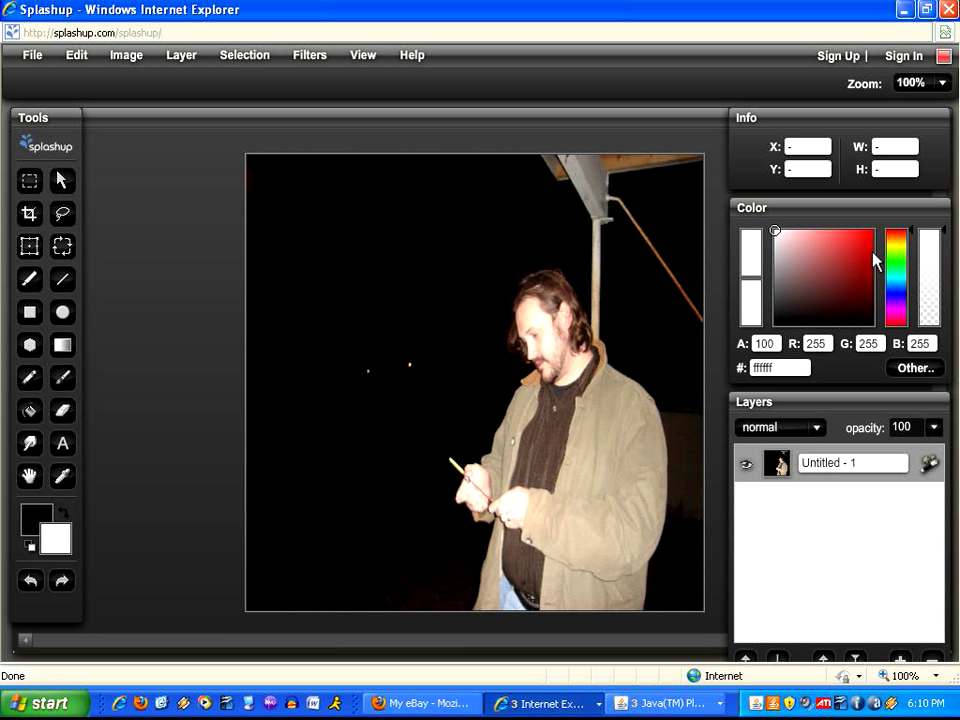
# Step: Set the background colour to blue 0f82e8 with alpha 57
pyautogui.moveTo(866, 252)
pyautogui.mouseDown()
pyautogui.moveTo(868, 291)
pyautogui.moveTo(867, 238)
pyautogui.mouseUp()
pyautogui.click(896, 296)
pyautogui.click(868, 267)
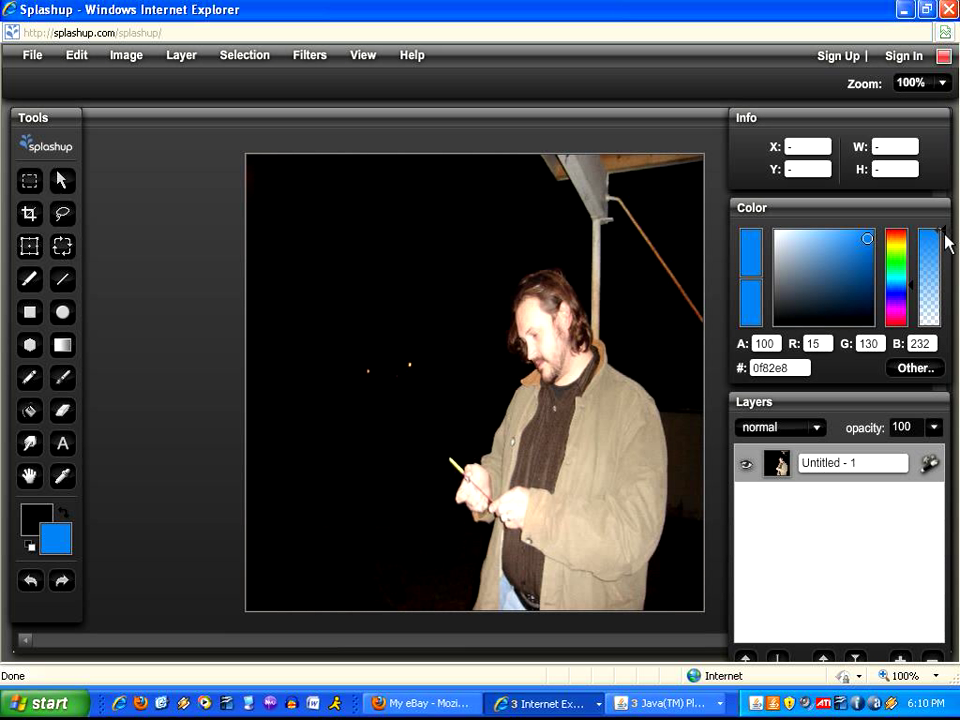
pyautogui.moveTo(945, 240); pyautogui.dragTo(945, 281)
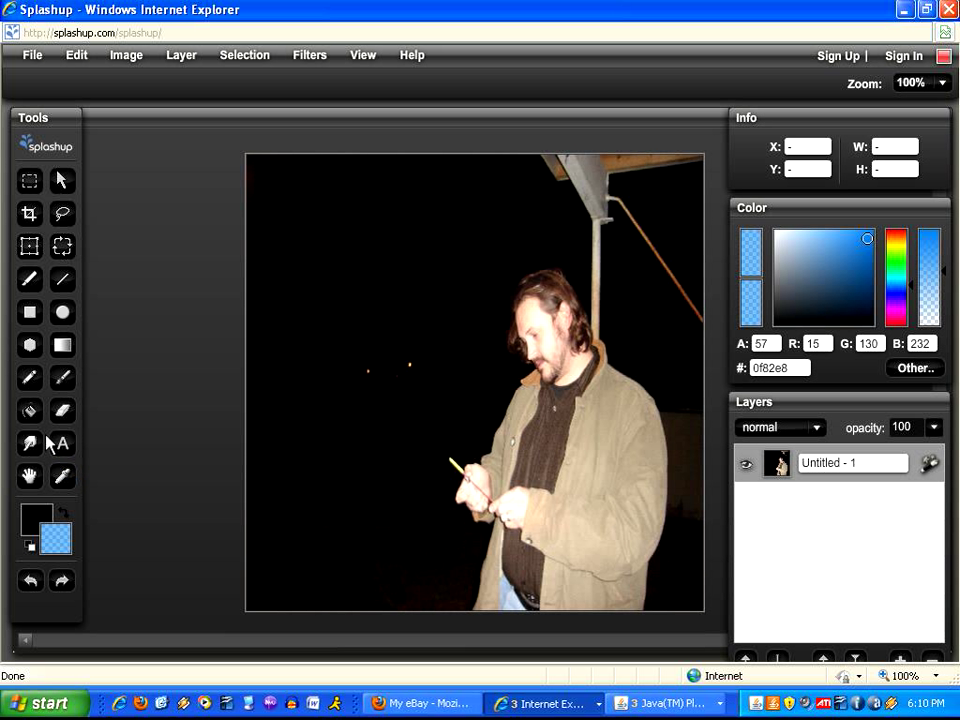
pyautogui.click(30, 410)
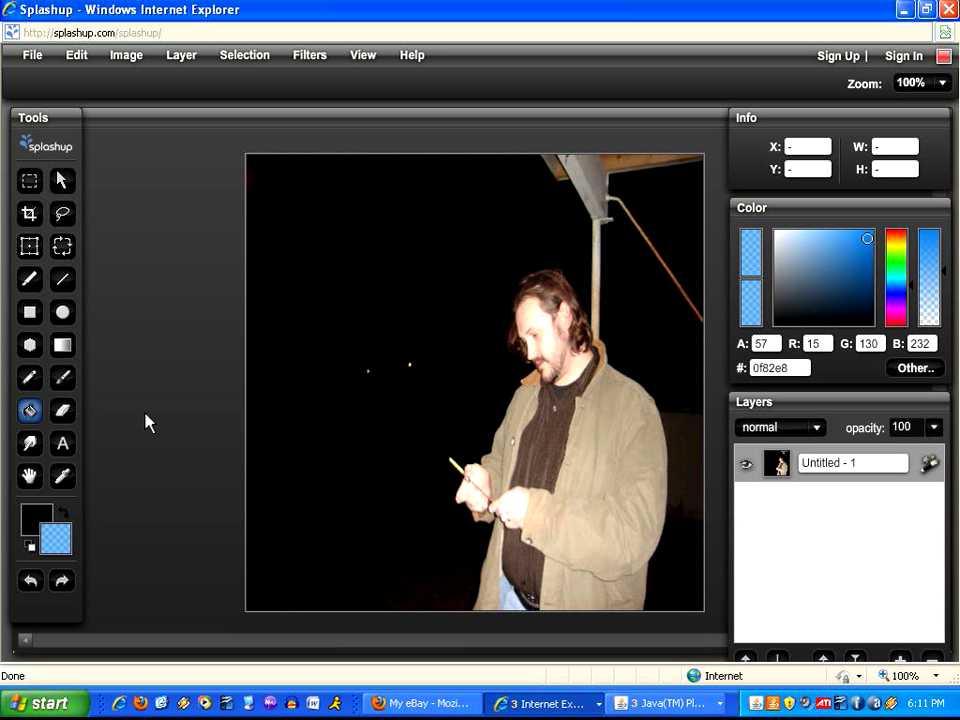
pyautogui.click(30, 279)
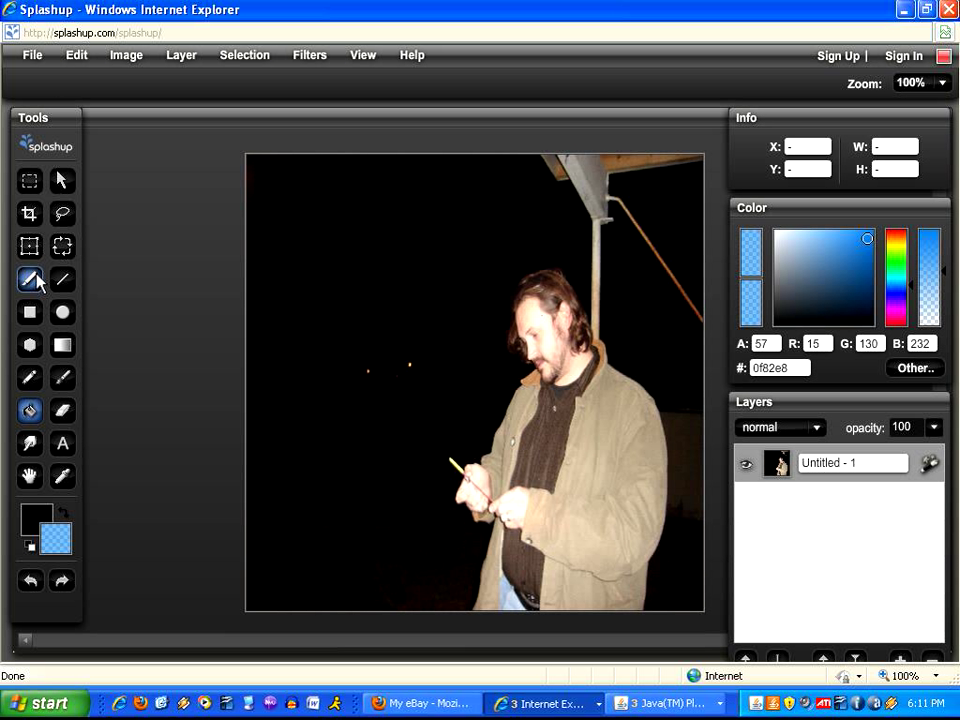
pyautogui.click(98, 82)
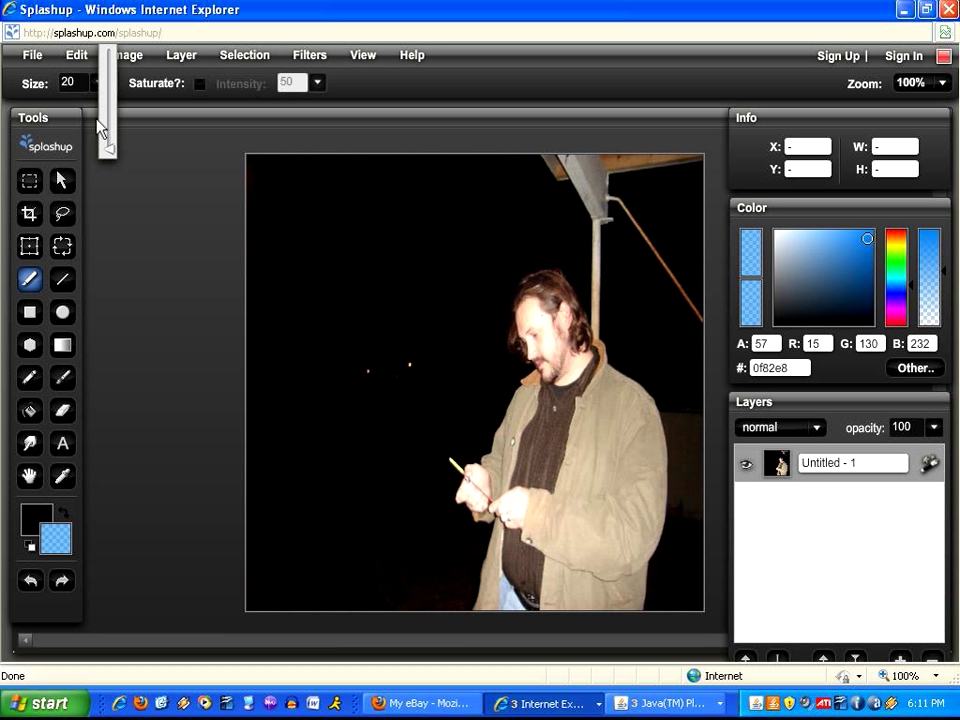
pyautogui.moveTo(101, 122); pyautogui.dragTo(100, 78)
pyautogui.moveTo(407, 268)
pyautogui.mouseDown()
pyautogui.moveTo(370, 444)
pyautogui.moveTo(360, 347)
pyautogui.mouseUp()
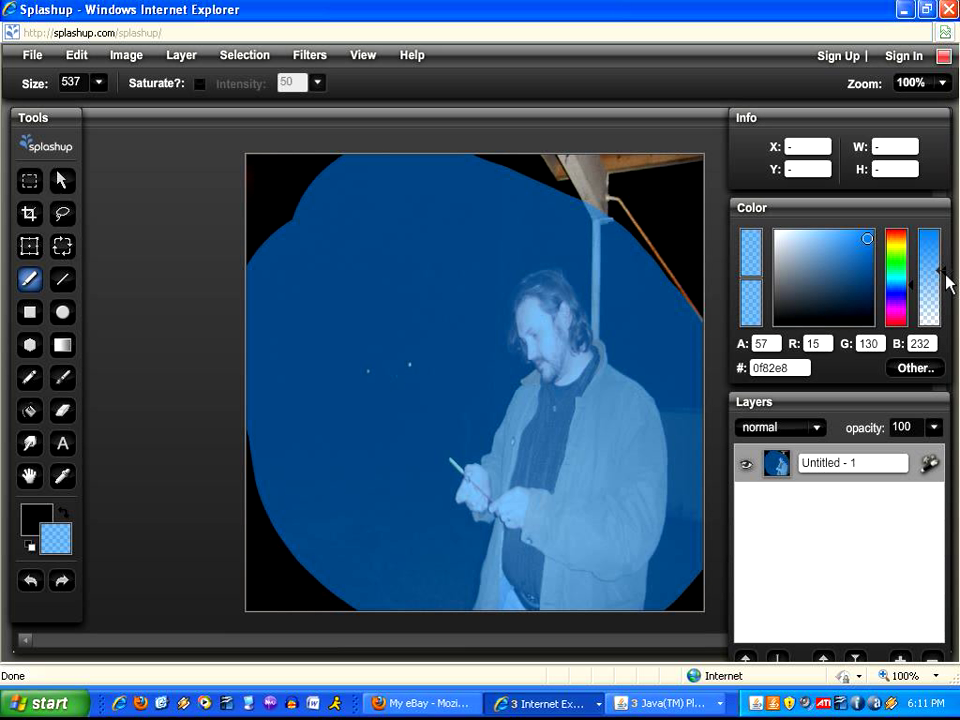
pyautogui.moveTo(945, 272); pyautogui.dragTo(947, 300)
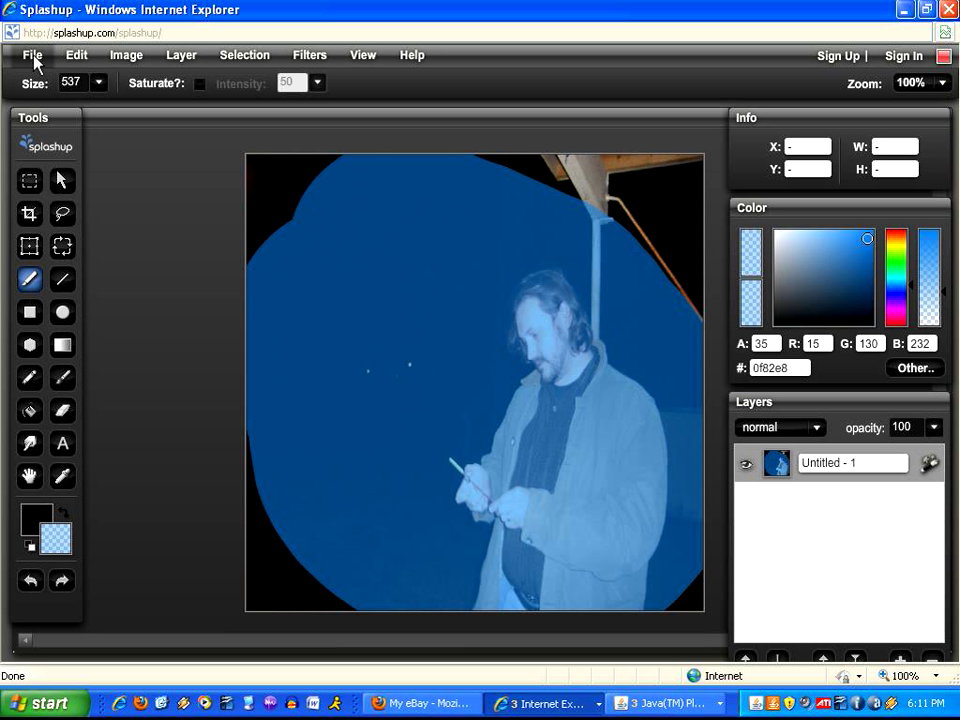
pyautogui.moveTo(945, 302); pyautogui.dragTo(941, 240)
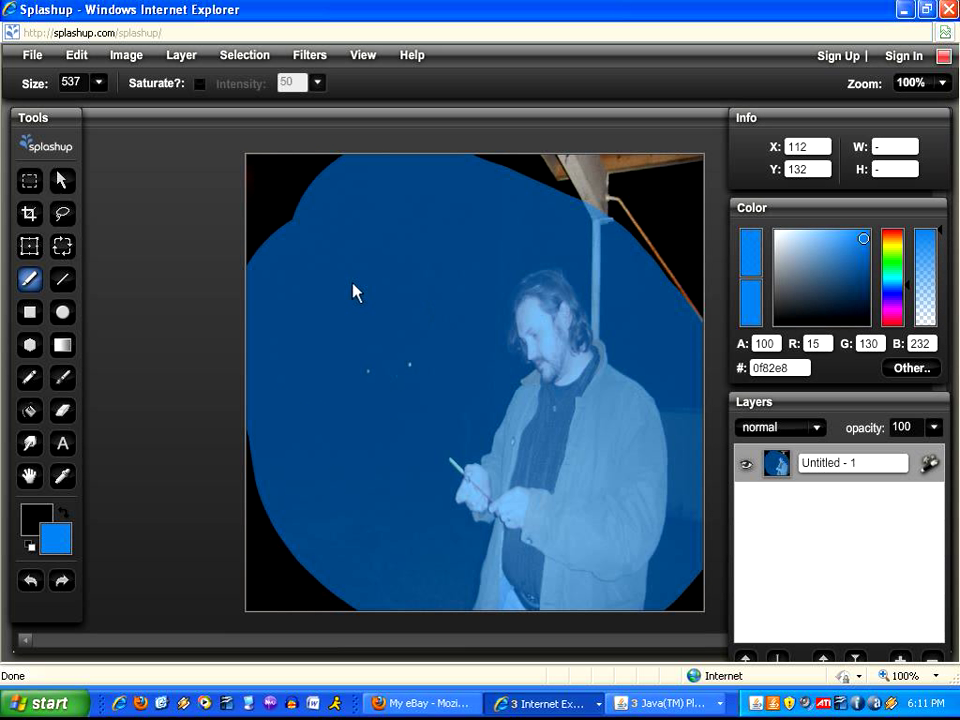
pyautogui.moveTo(353, 285)
pyautogui.mouseDown()
pyautogui.moveTo(445, 300)
pyautogui.moveTo(407, 406)
pyautogui.moveTo(459, 451)
pyautogui.mouseUp()
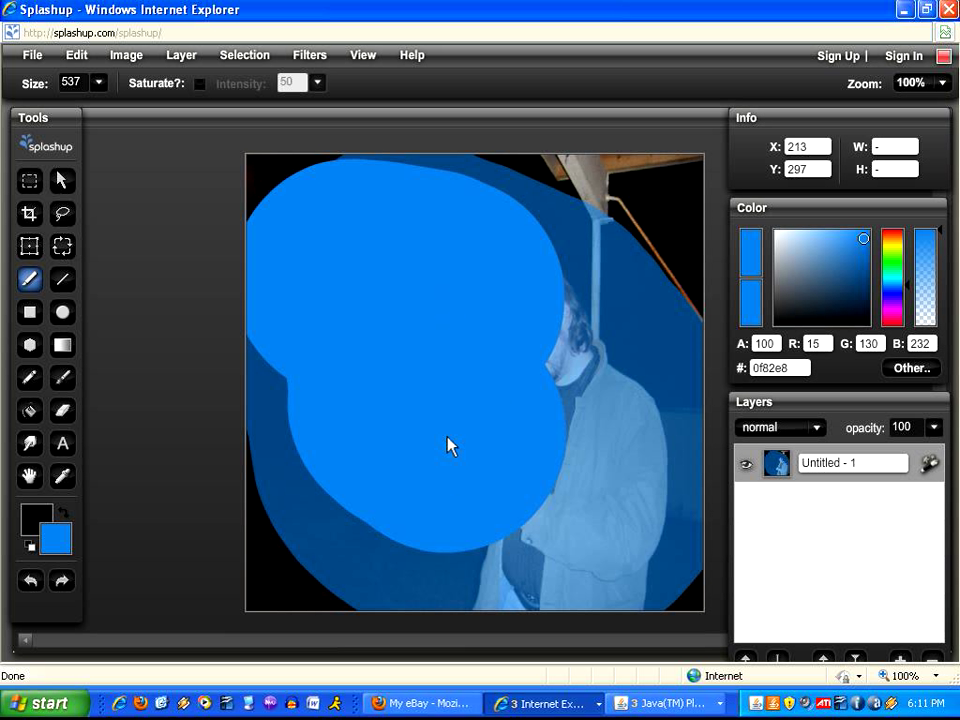
pyautogui.click(76, 57)
pyautogui.click(88, 160)
pyautogui.click(78, 56)
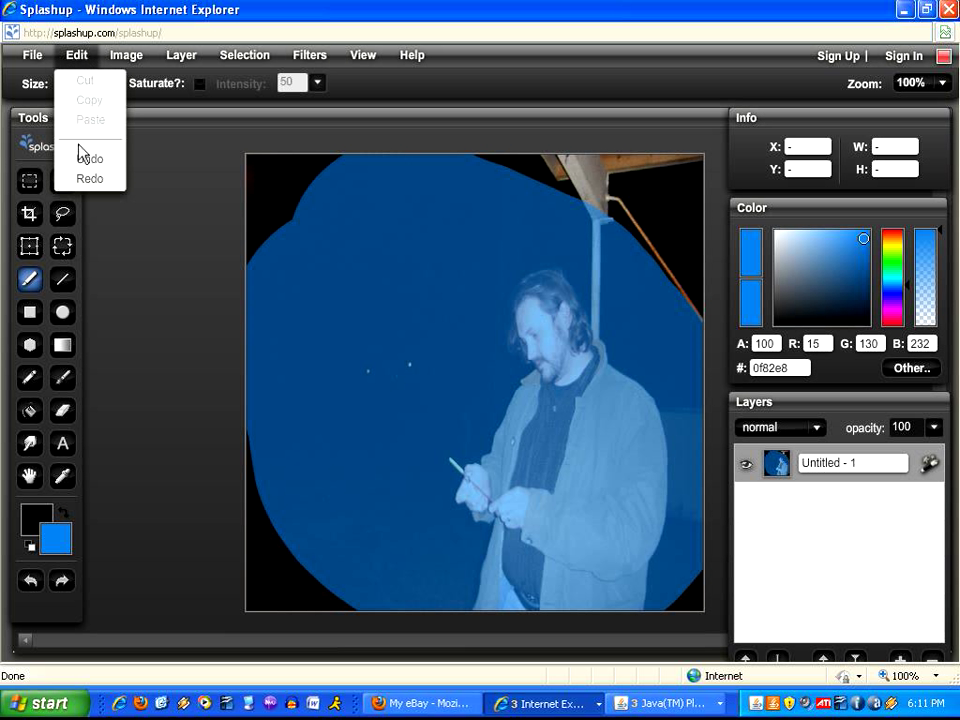
pyautogui.click(84, 158)
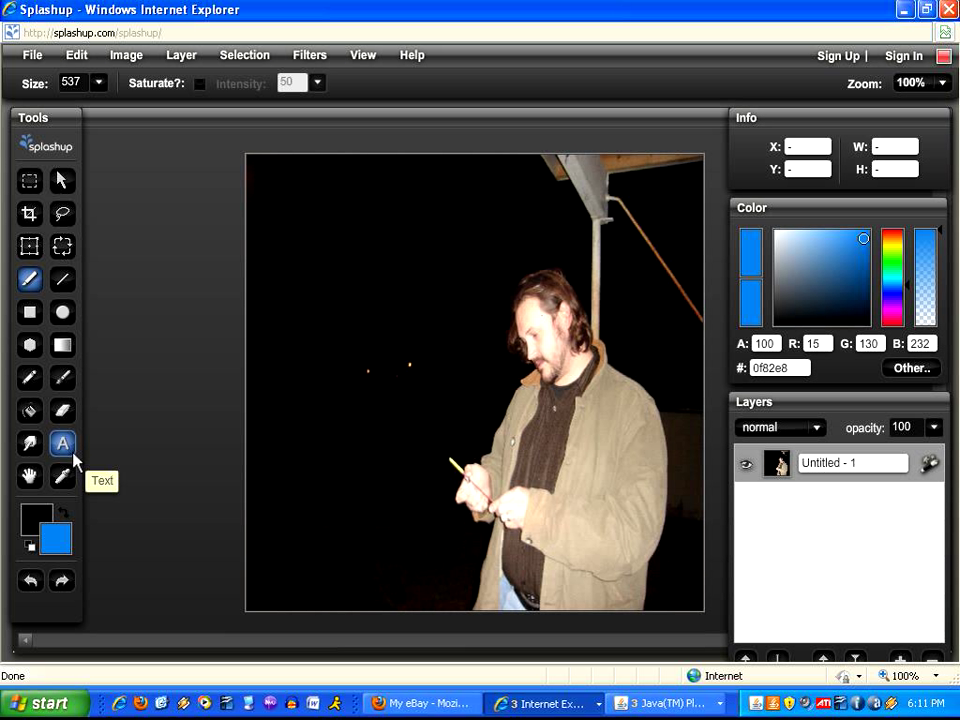
# Step: Move the Tools panel aside and add a new empty layer, Untitled - 2
pyautogui.moveTo(72, 128)
pyautogui.mouseDown()
pyautogui.moveTo(156, 135)
pyautogui.moveTo(78, 129)
pyautogui.mouseUp()
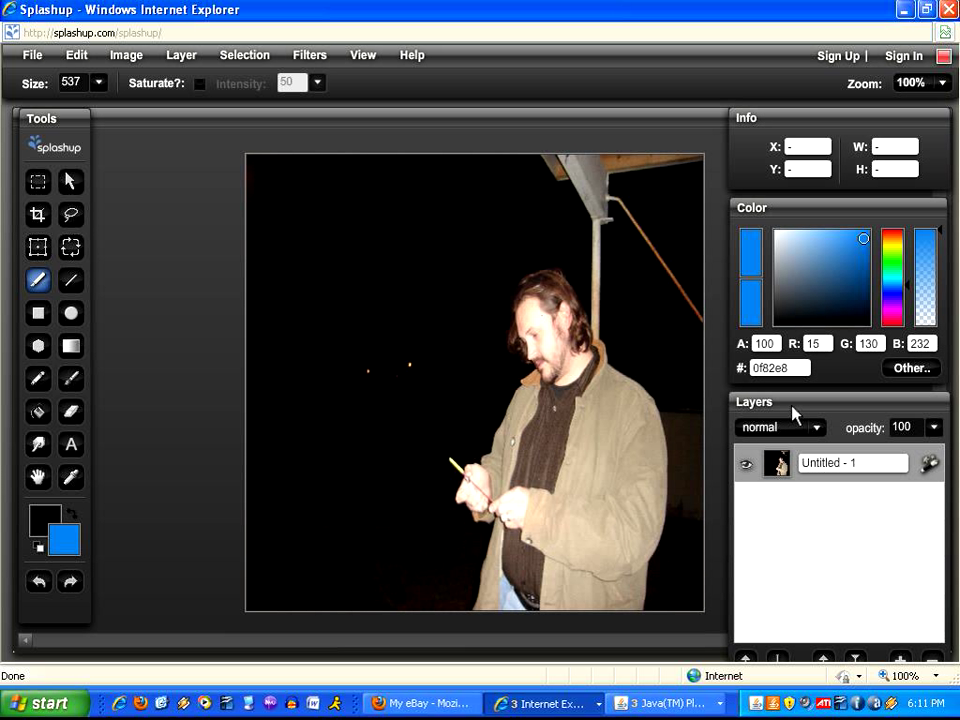
pyautogui.click(182, 58)
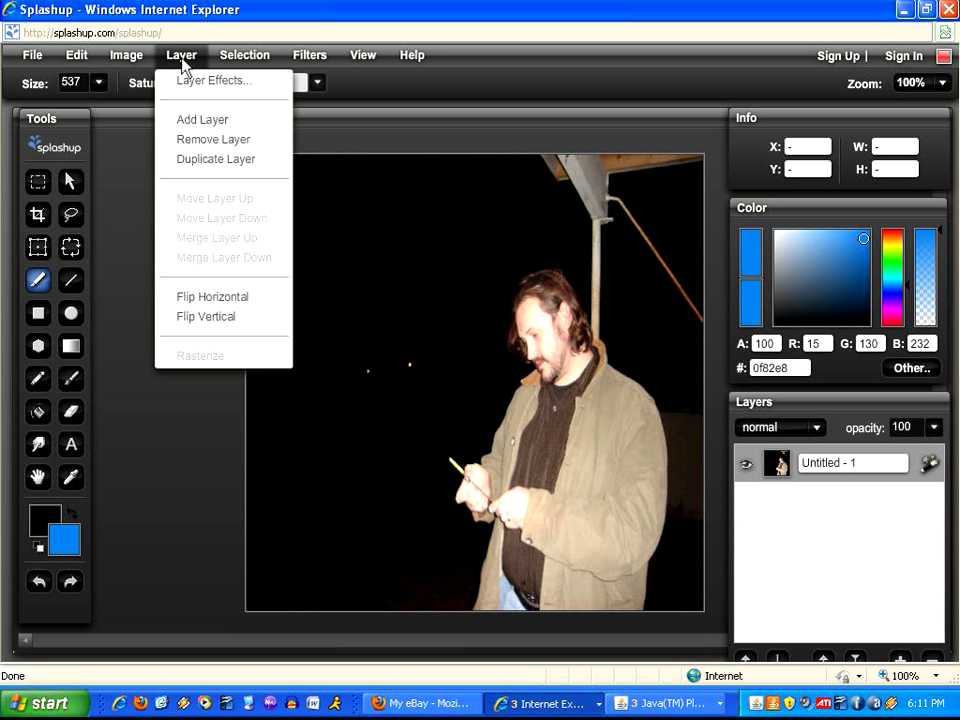
pyautogui.click(185, 121)
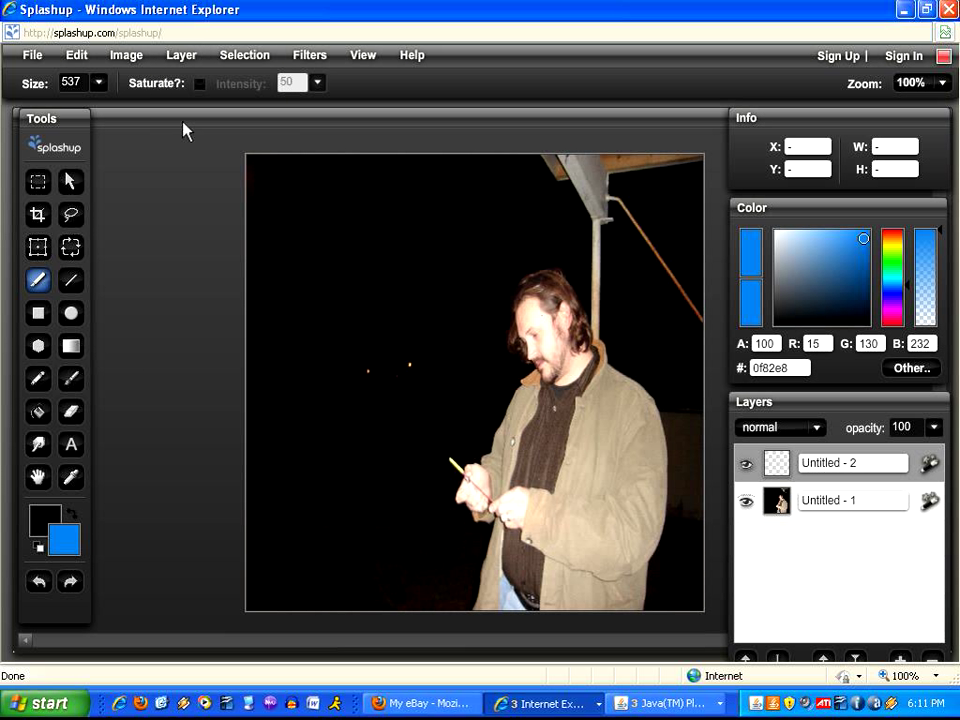
pyautogui.click(180, 62)
# Step: Delete the empty layer and lasso-select the man's head
pyautogui.click(184, 138)
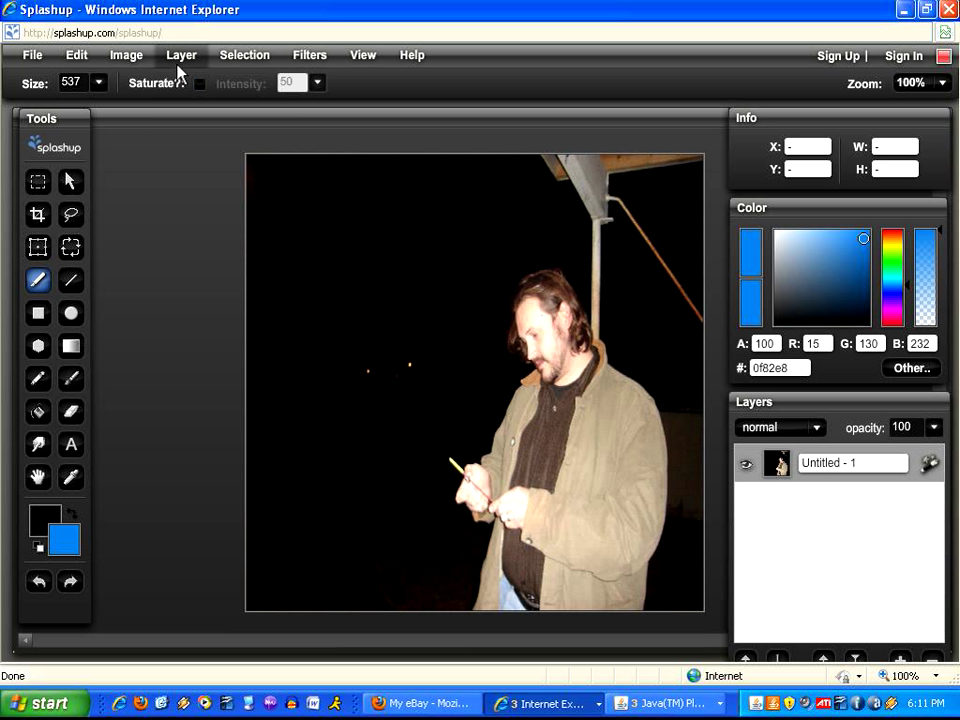
pyautogui.click(237, 60)
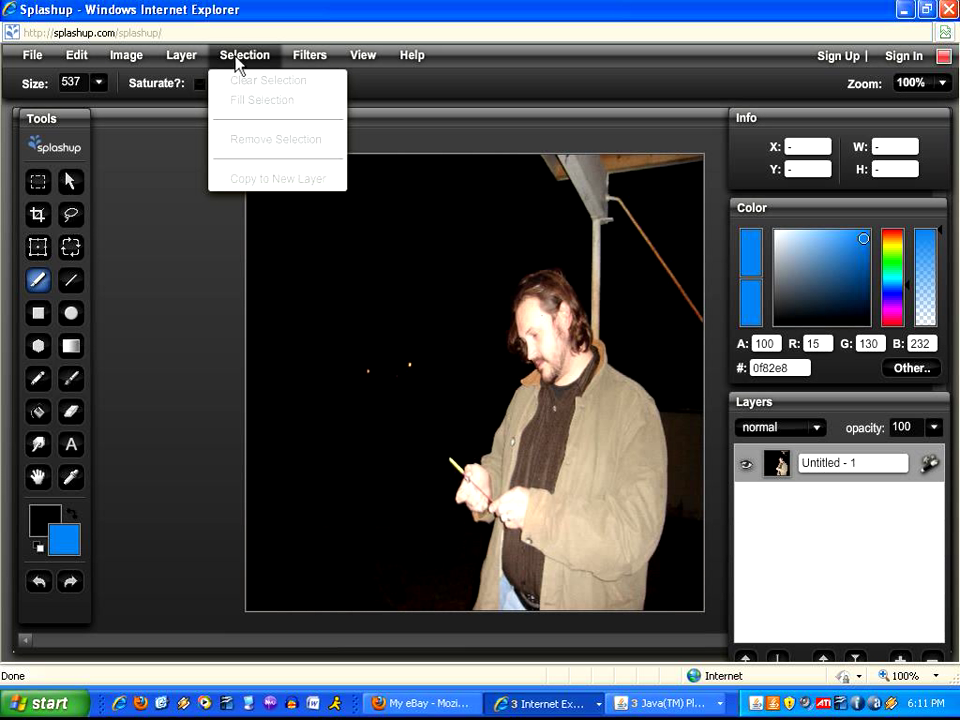
pyautogui.click(66, 216)
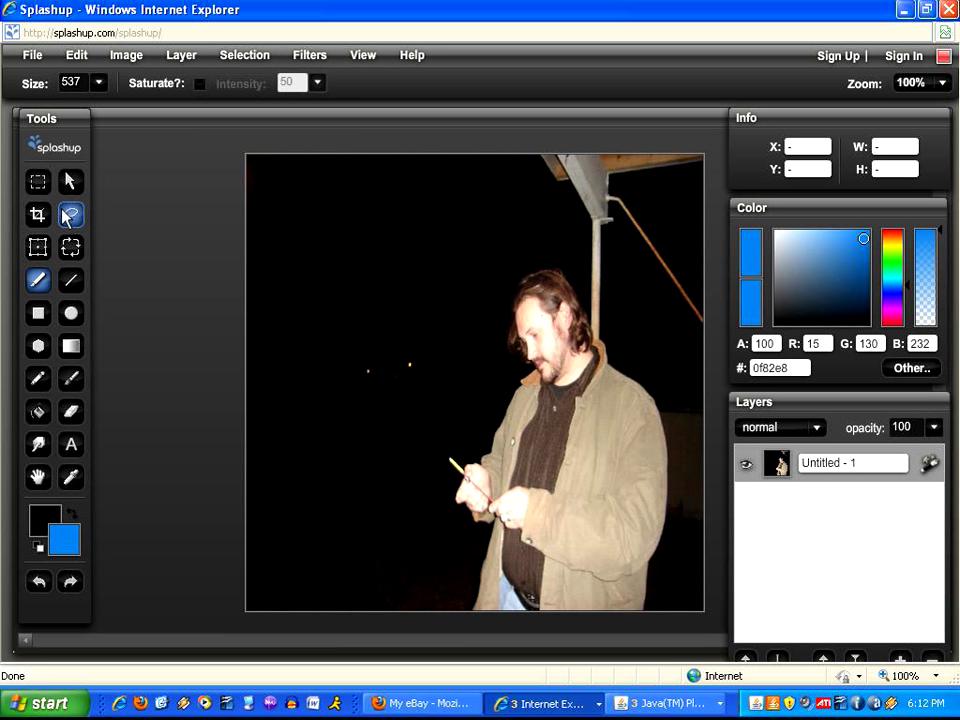
pyautogui.moveTo(578, 284)
pyautogui.mouseDown()
pyautogui.moveTo(574, 392)
pyautogui.moveTo(590, 328)
pyautogui.mouseUp()
# Step: Copy the head to new layer Untitled - 3, hide Untitled - 1, and deselect
pyautogui.click(244, 55)
pyautogui.click(275, 178)
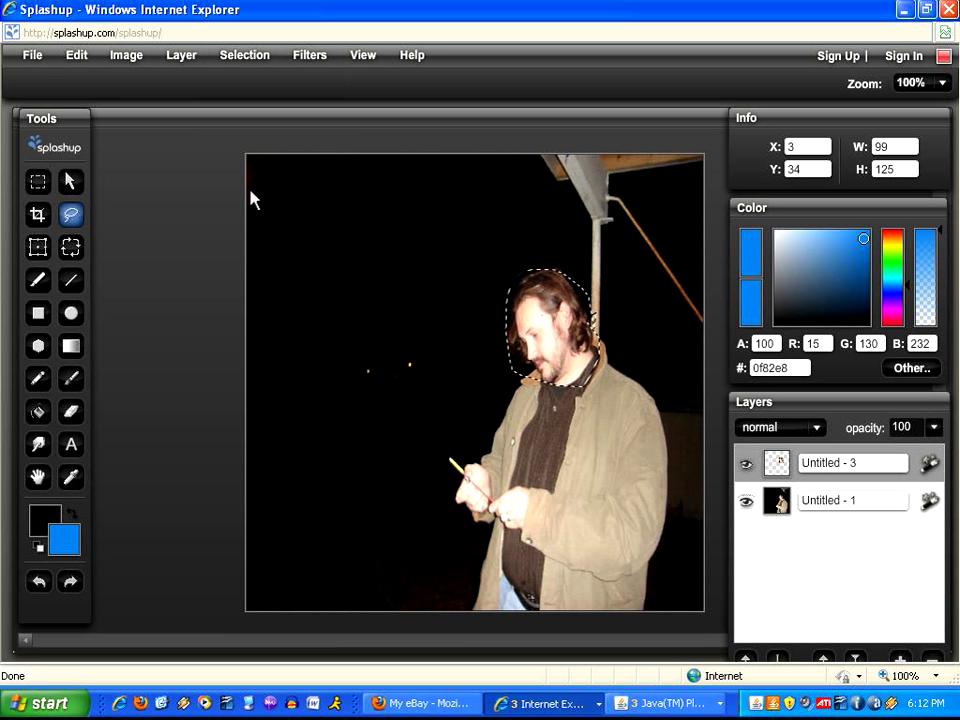
pyautogui.click(745, 502)
pyautogui.click(556, 401)
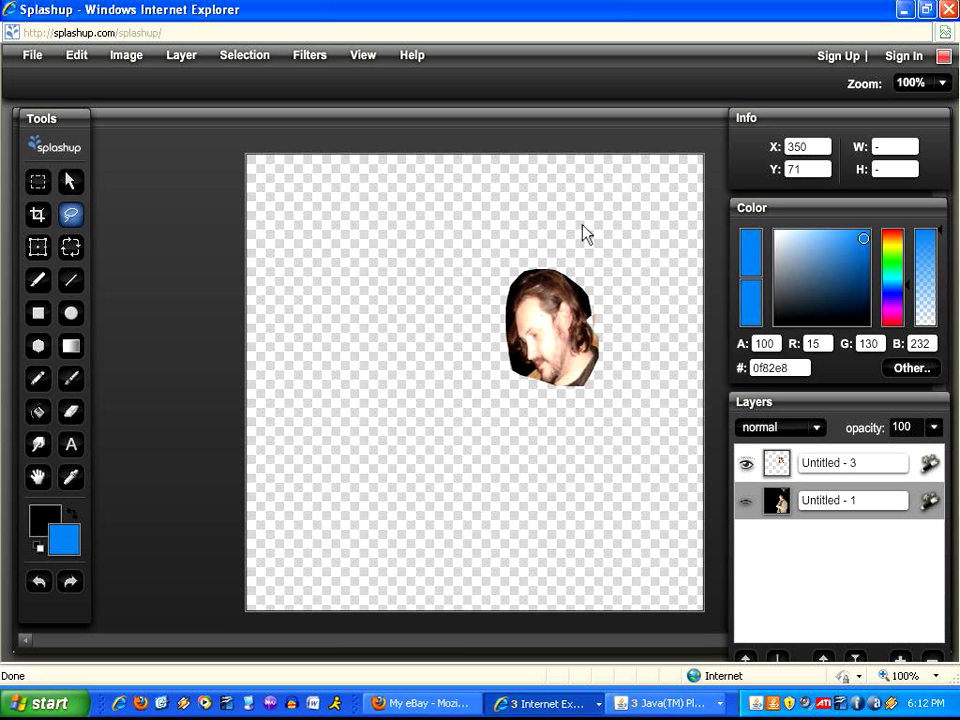
# Step: With the Move tool on Untitled - 3, shift the copied head left
pyautogui.click(68, 184)
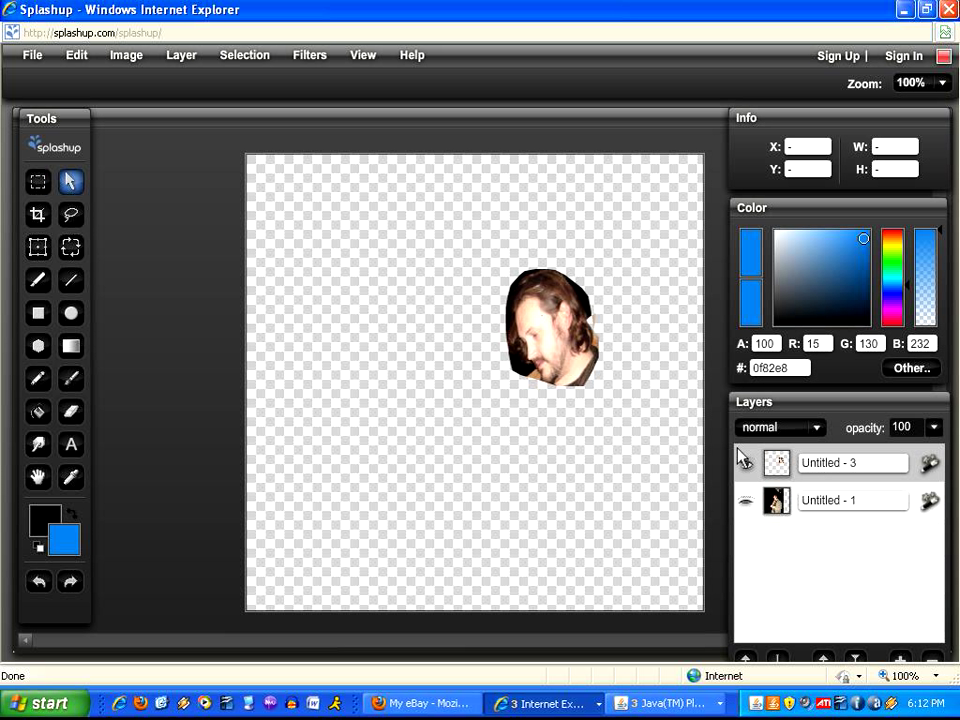
pyautogui.click(822, 458)
pyautogui.moveTo(556, 340); pyautogui.dragTo(401, 336)
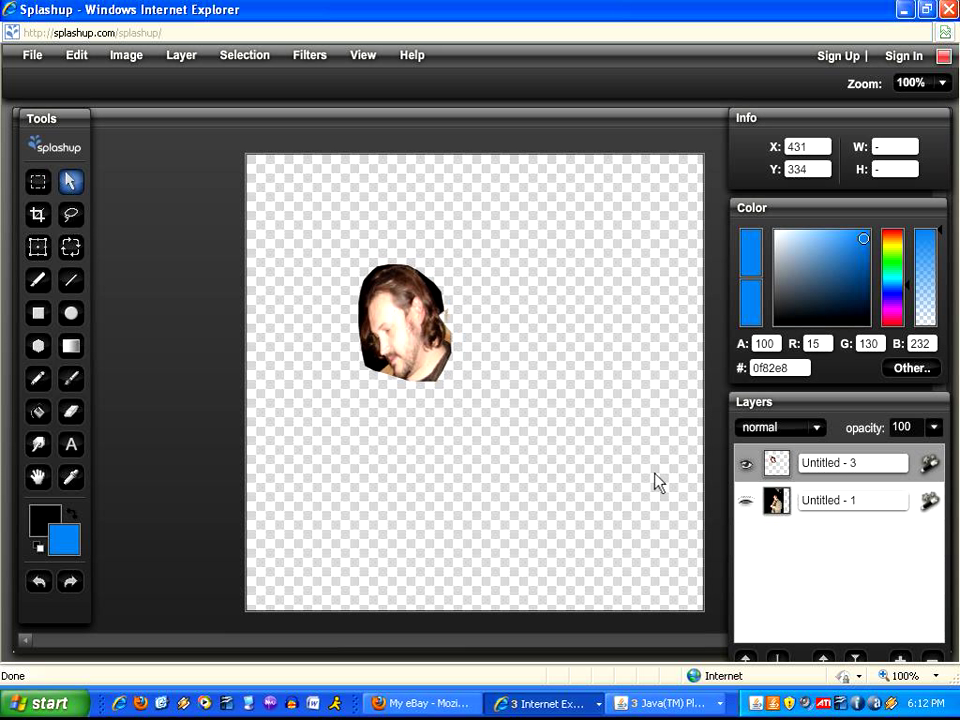
# Step: Show Untitled - 1 again, move the photo right, and reselect Untitled - 3
pyautogui.click(746, 503)
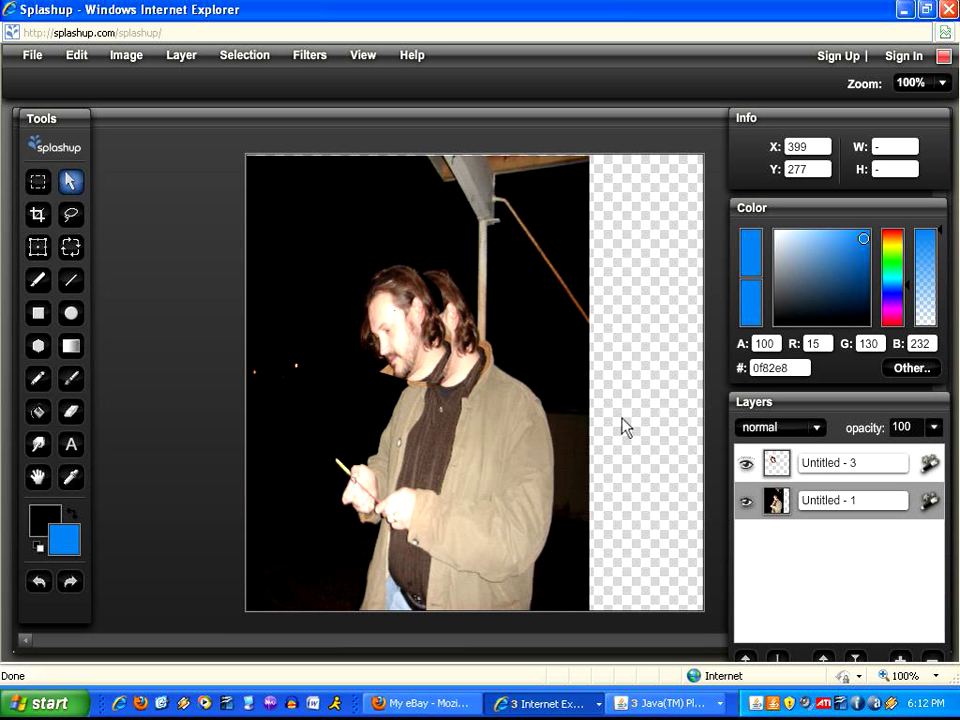
pyautogui.moveTo(500, 290); pyautogui.dragTo(620, 275)
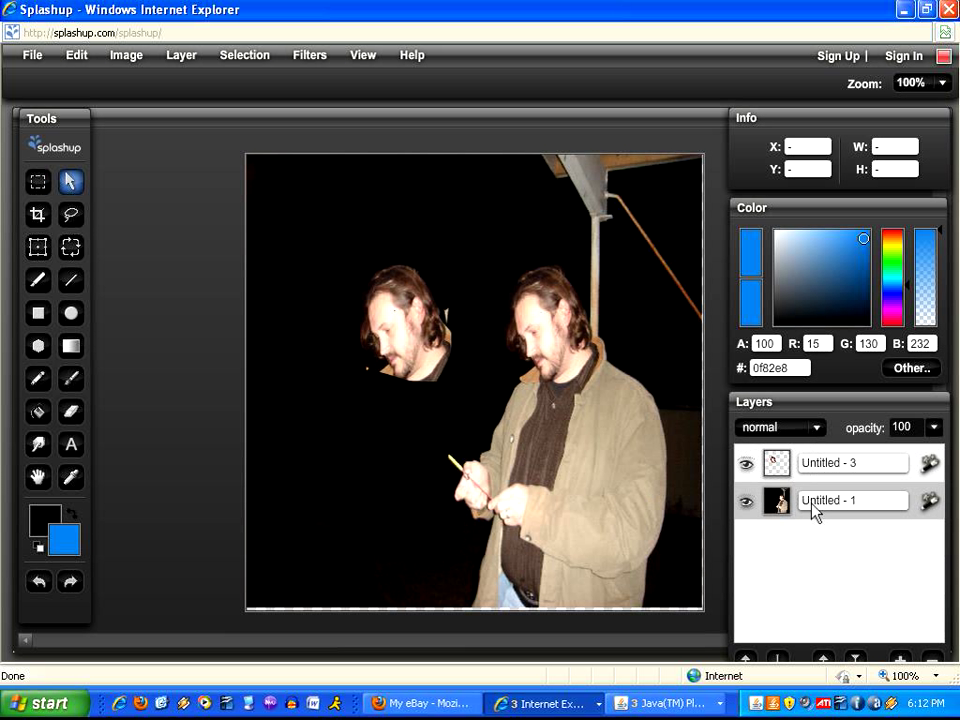
pyautogui.click(788, 460)
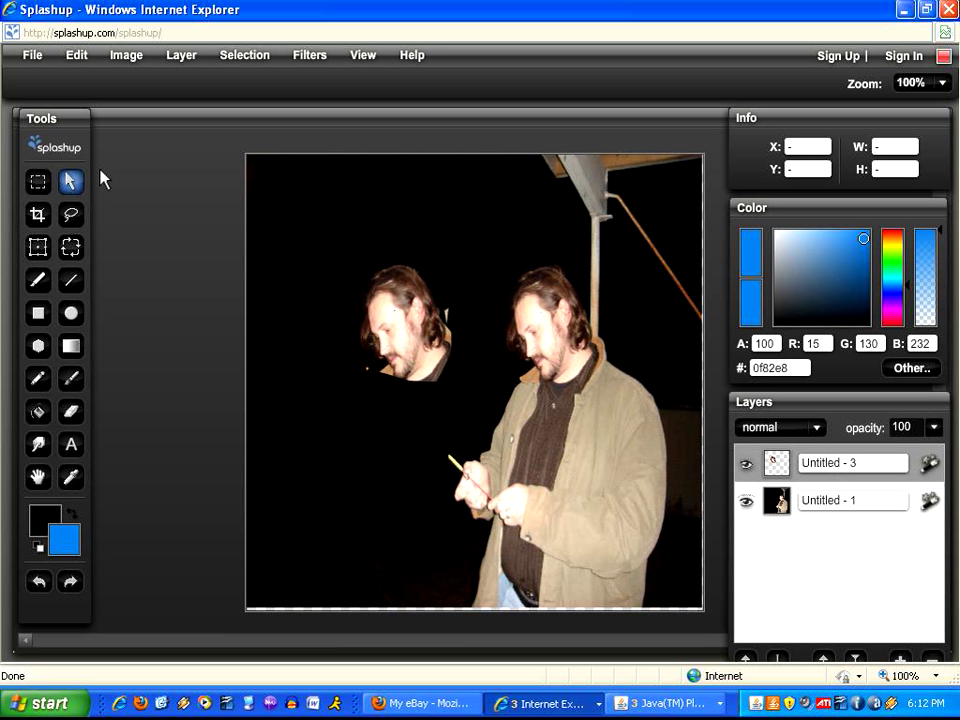
# Step: Drag the copied head on Untitled - 3 up to the upper right beside the post
pyautogui.moveTo(415, 341); pyautogui.dragTo(383, 357)
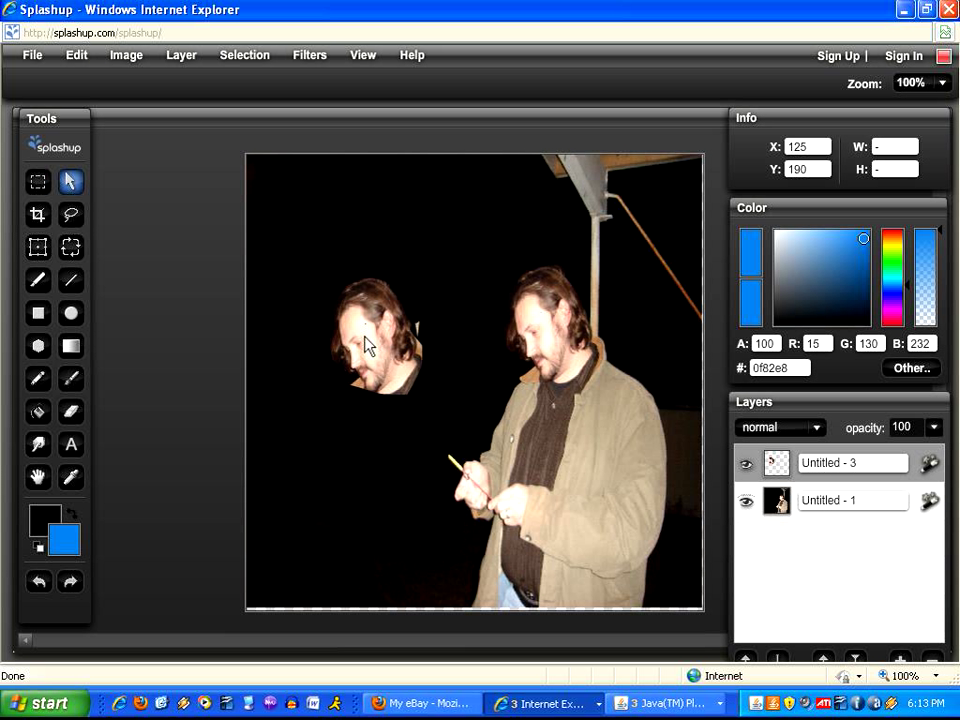
pyautogui.moveTo(368, 343); pyautogui.dragTo(630, 307)
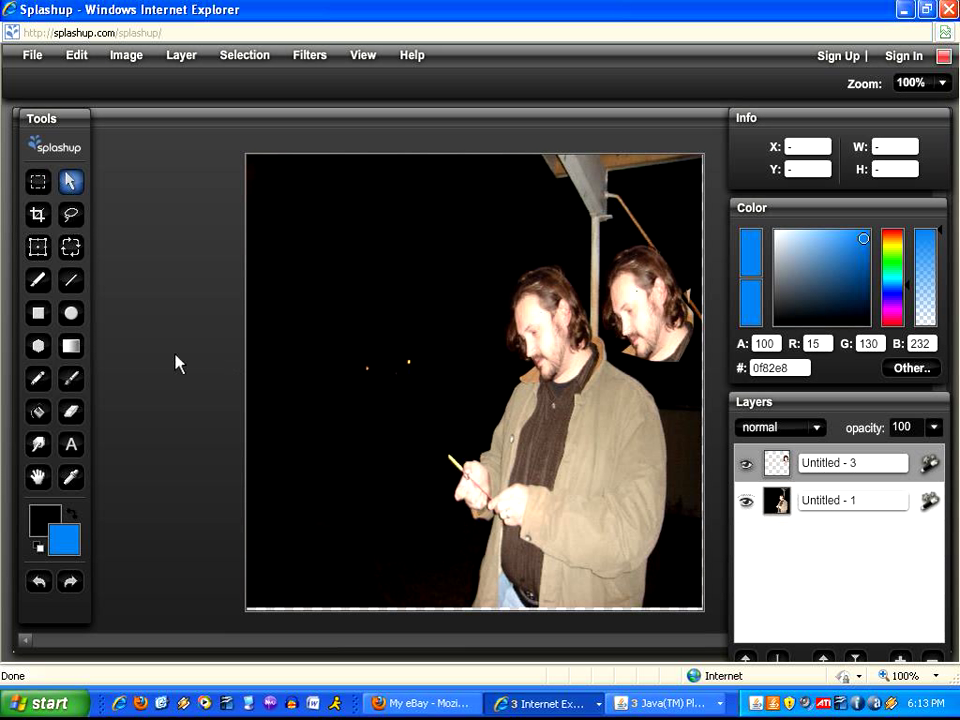
# Step: Apply the Sharpen and Blur filters to the copied head
pyautogui.click(312, 57)
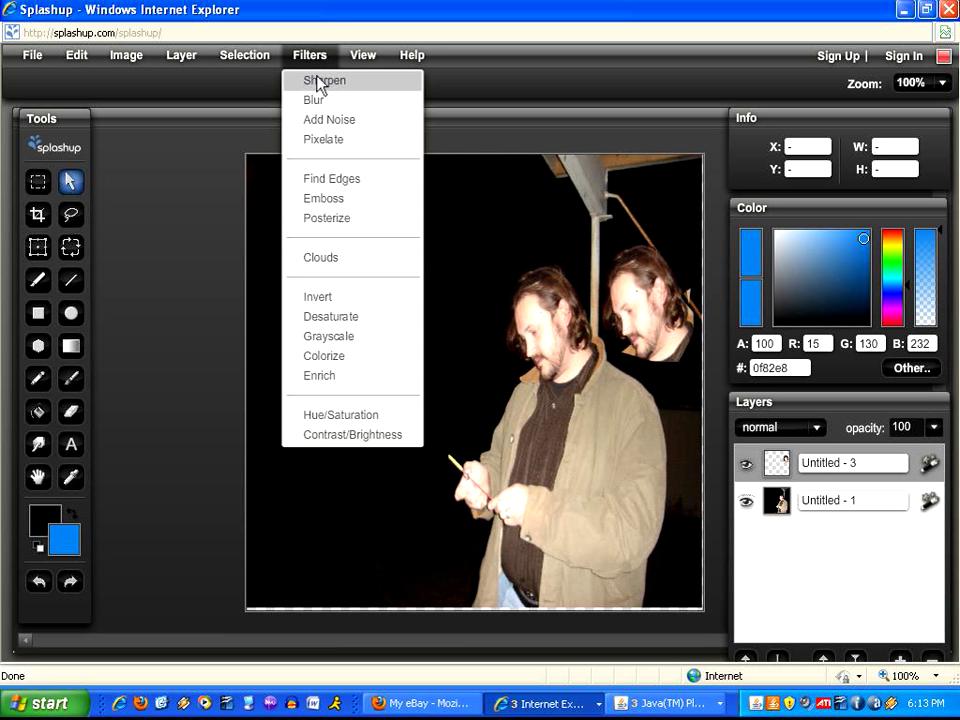
pyautogui.click(317, 81)
pyautogui.click(310, 55)
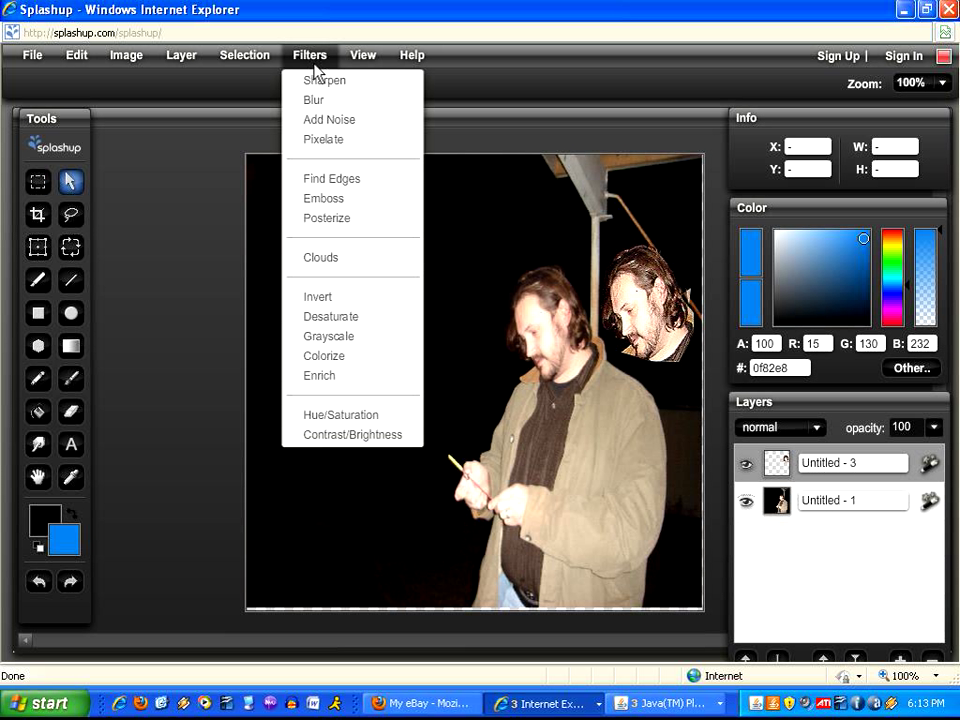
pyautogui.click(316, 102)
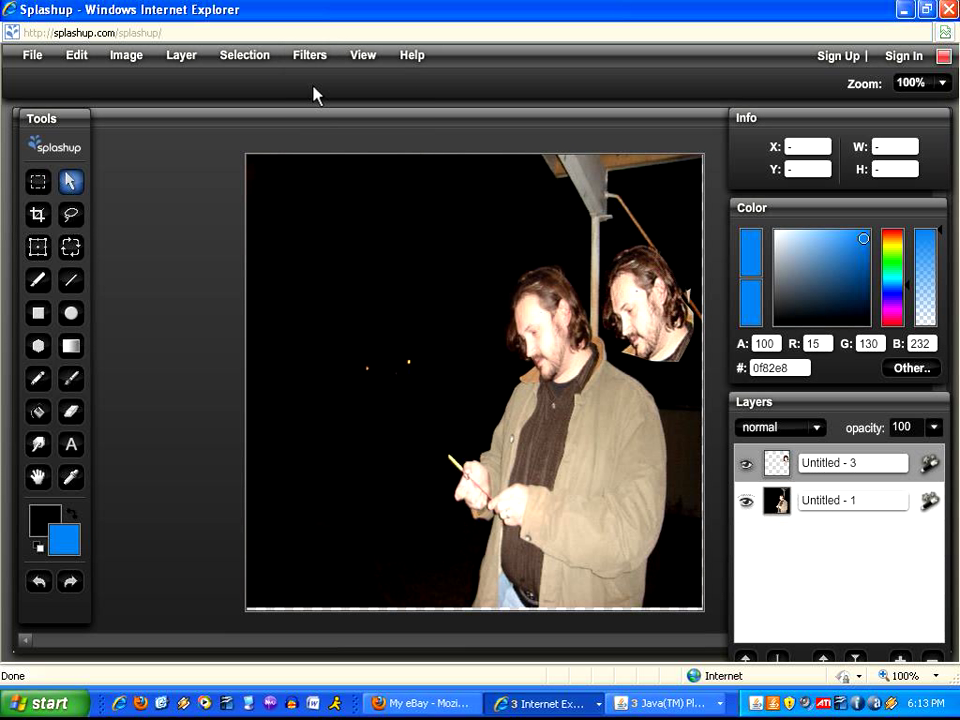
pyautogui.click(309, 56)
# Step: Cancel Posterize, then apply Invert to colour-invert the copied head
pyautogui.click(326, 219)
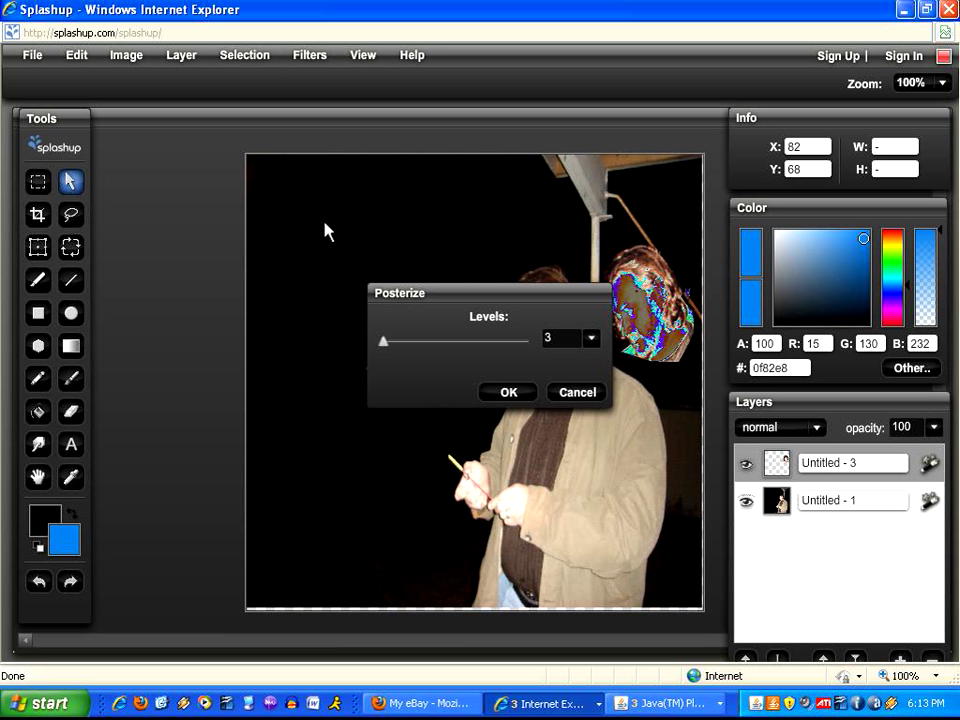
pyautogui.click(500, 388)
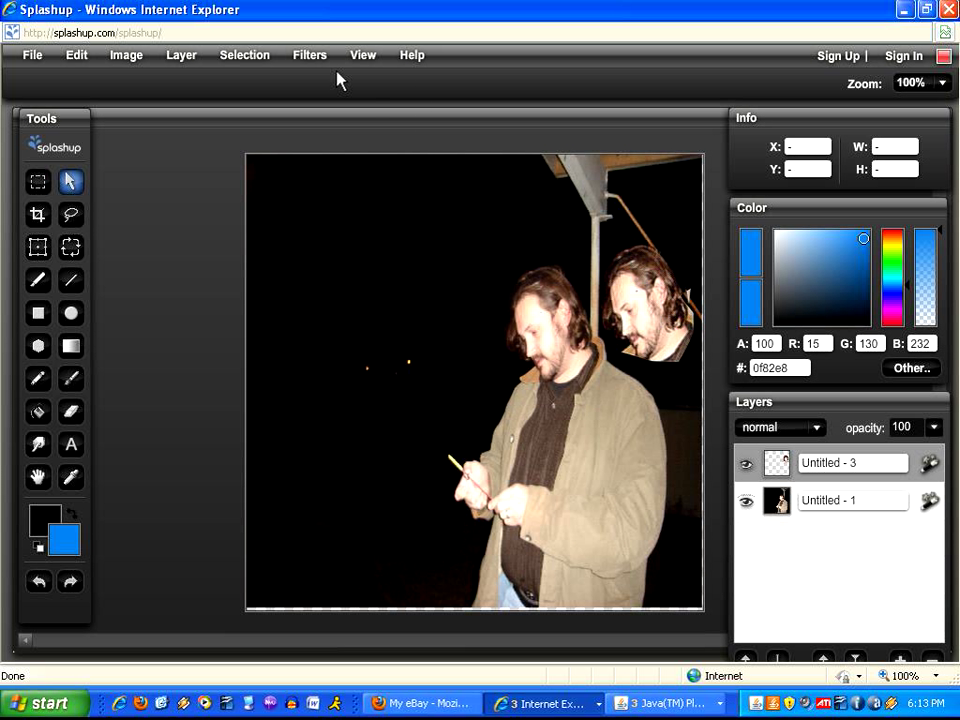
pyautogui.click(309, 56)
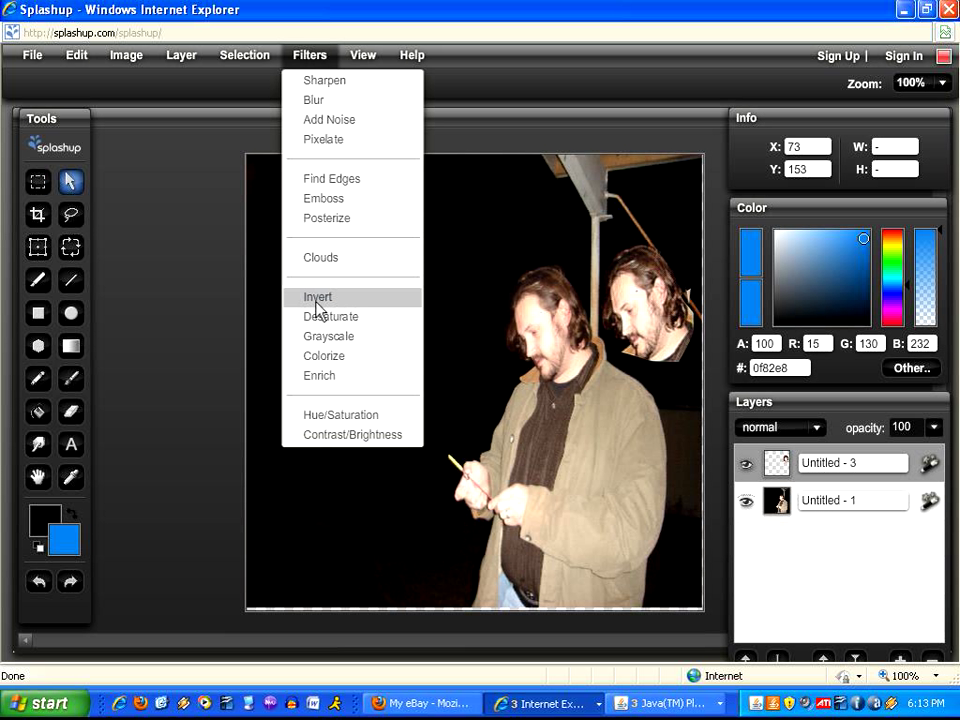
pyautogui.click(331, 207)
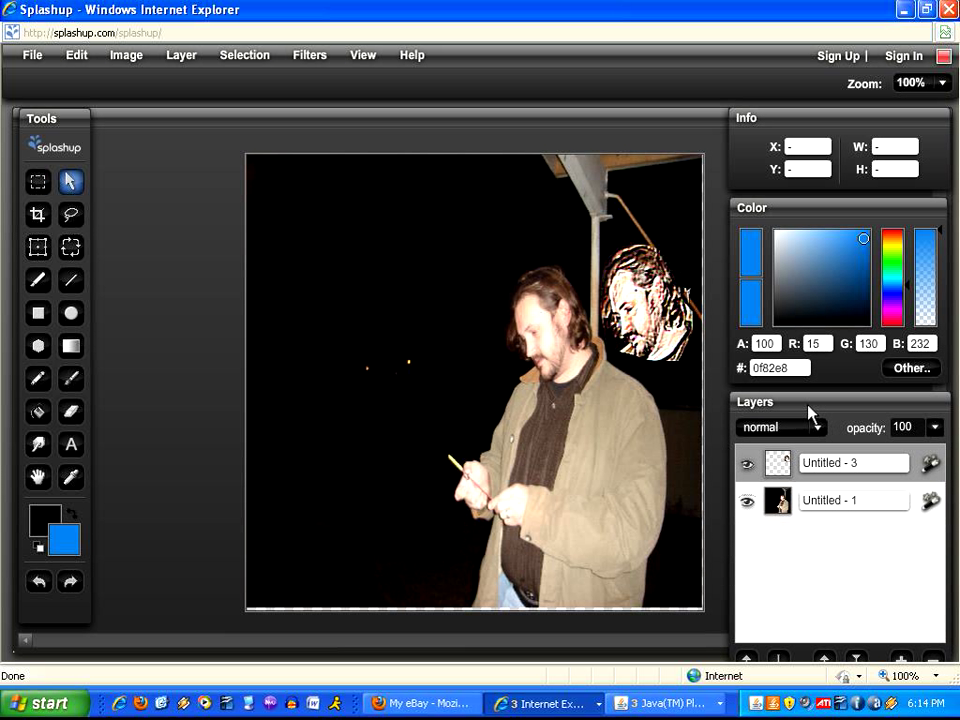
# Step: Browse the File, Edit and Image menus for image resizing and flattening commands
pyautogui.moveTo(810, 413); pyautogui.dragTo(808, 406)
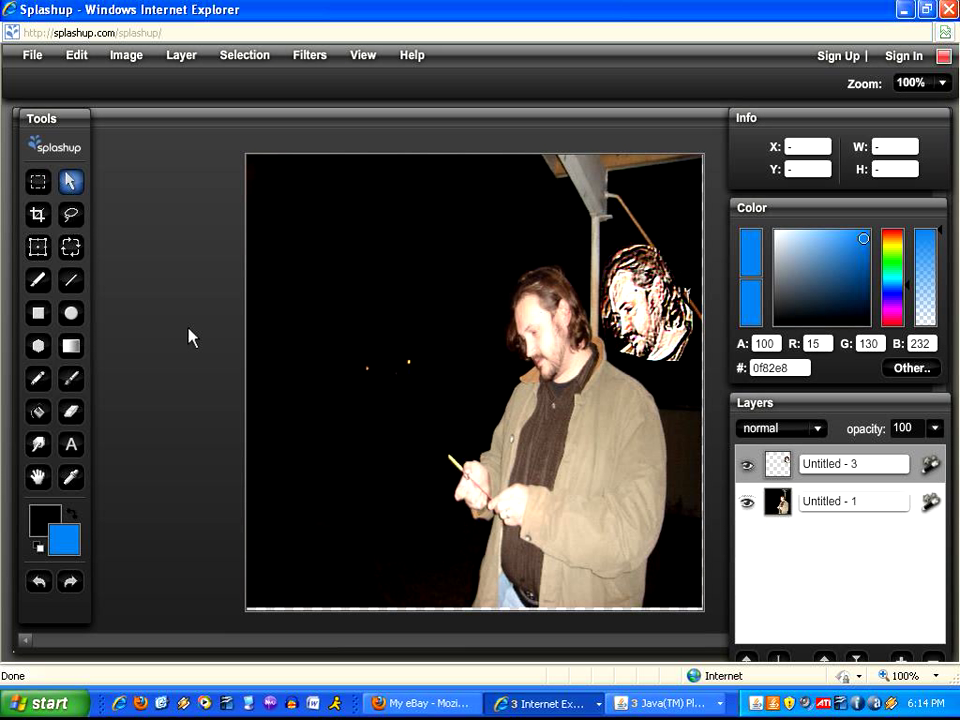
pyautogui.click(27, 57)
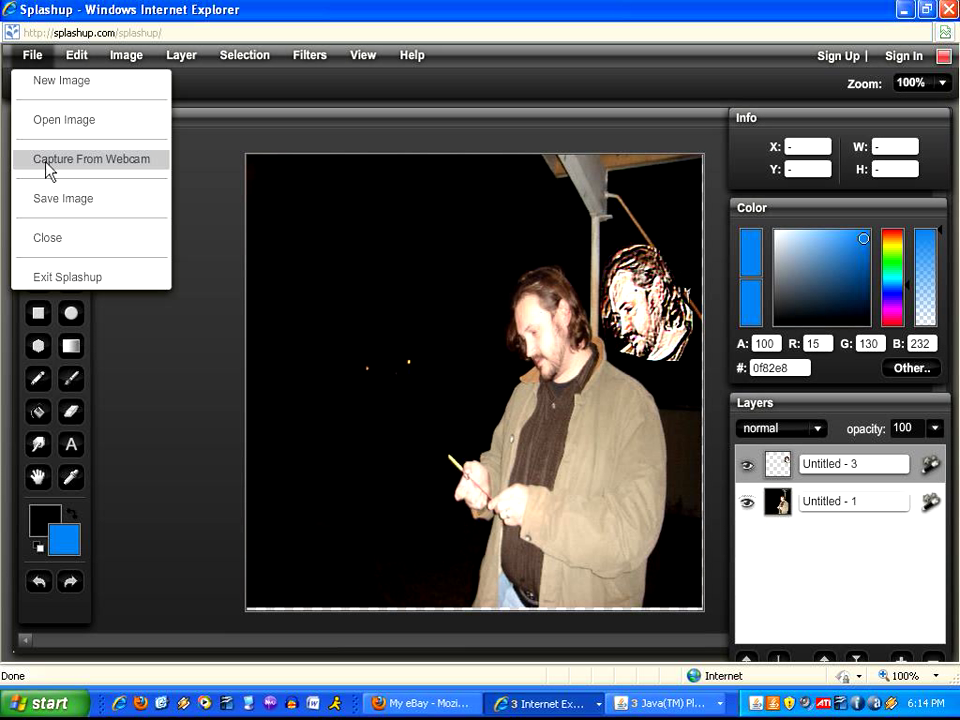
pyautogui.click(85, 62)
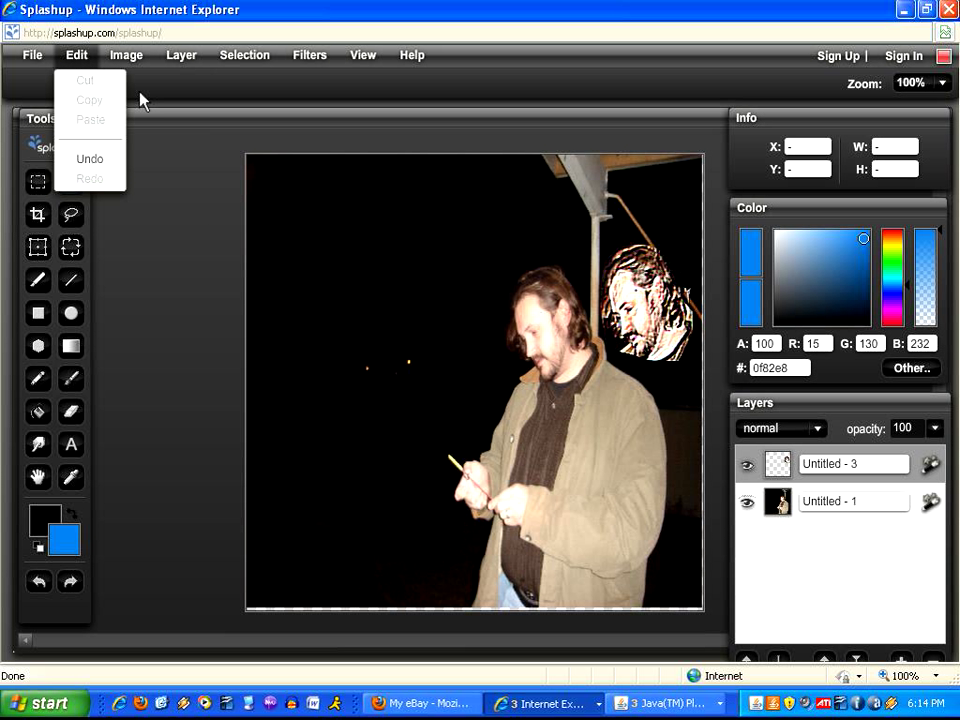
pyautogui.click(134, 62)
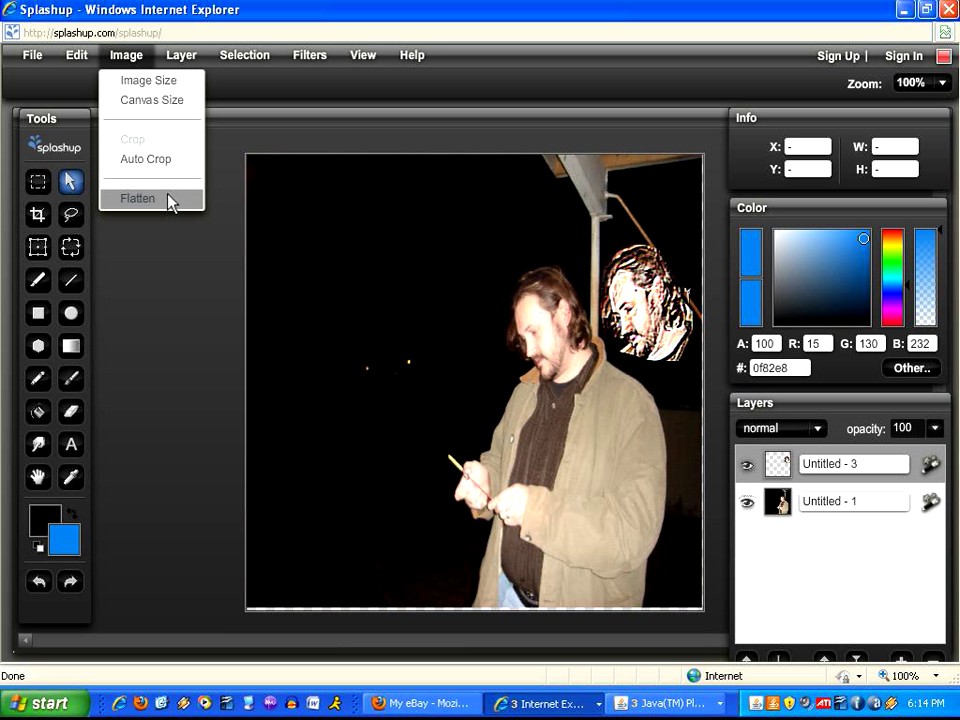
pyautogui.click(138, 198)
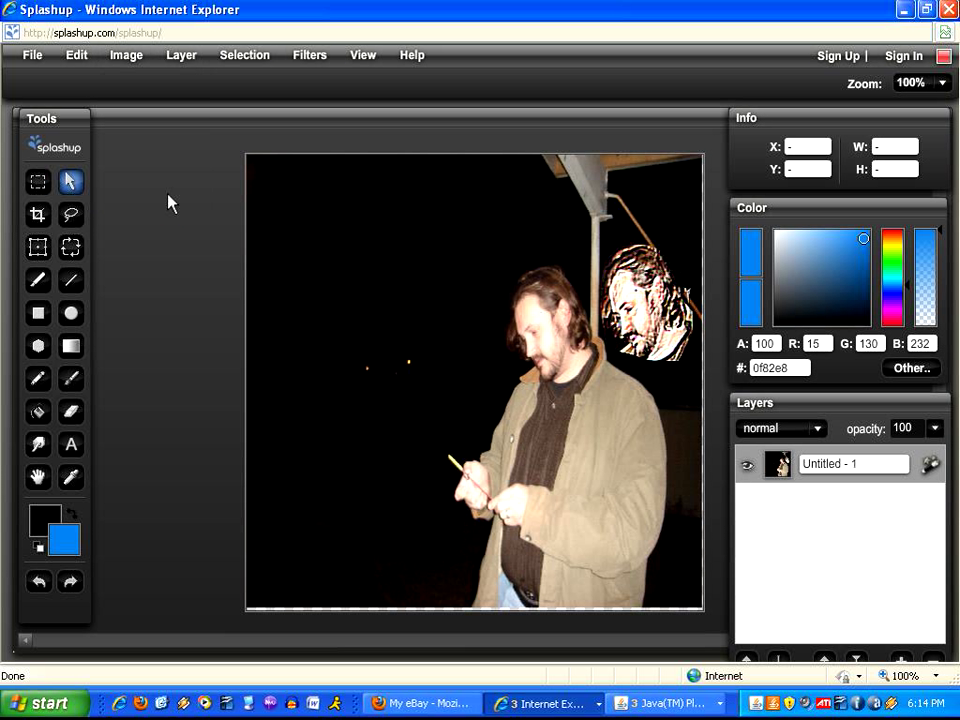
pyautogui.click(77, 55)
pyautogui.click(88, 159)
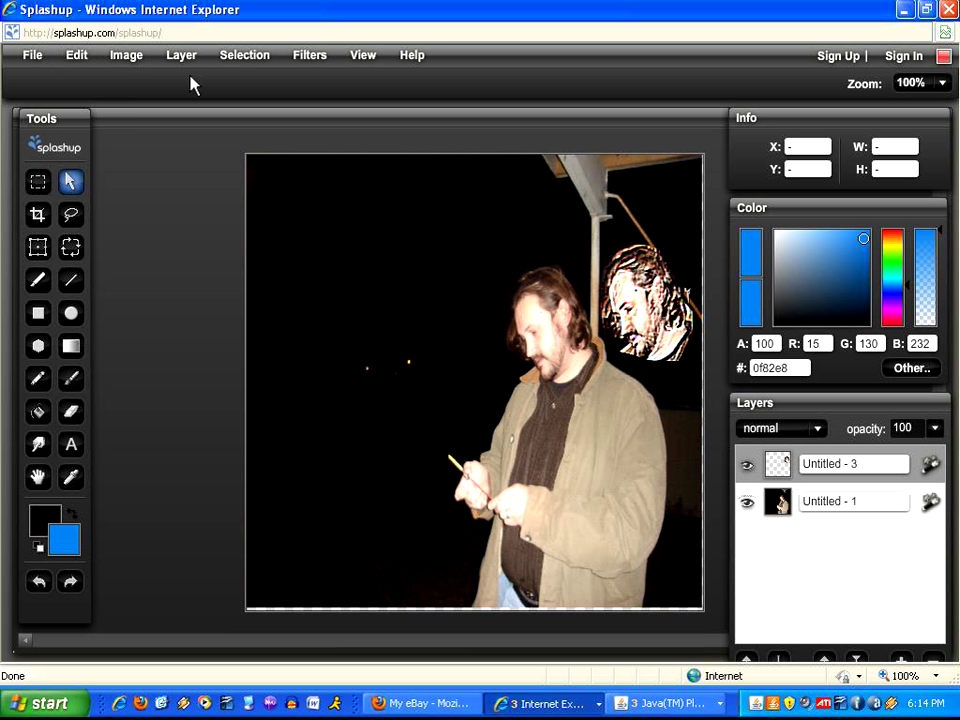
pyautogui.click(356, 57)
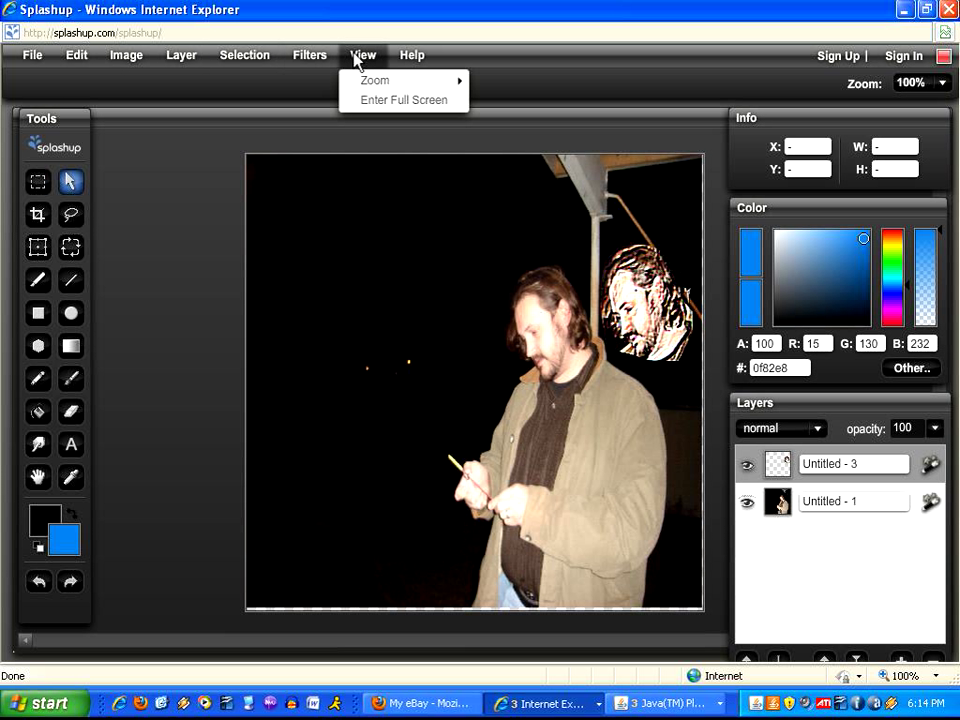
pyautogui.click(414, 58)
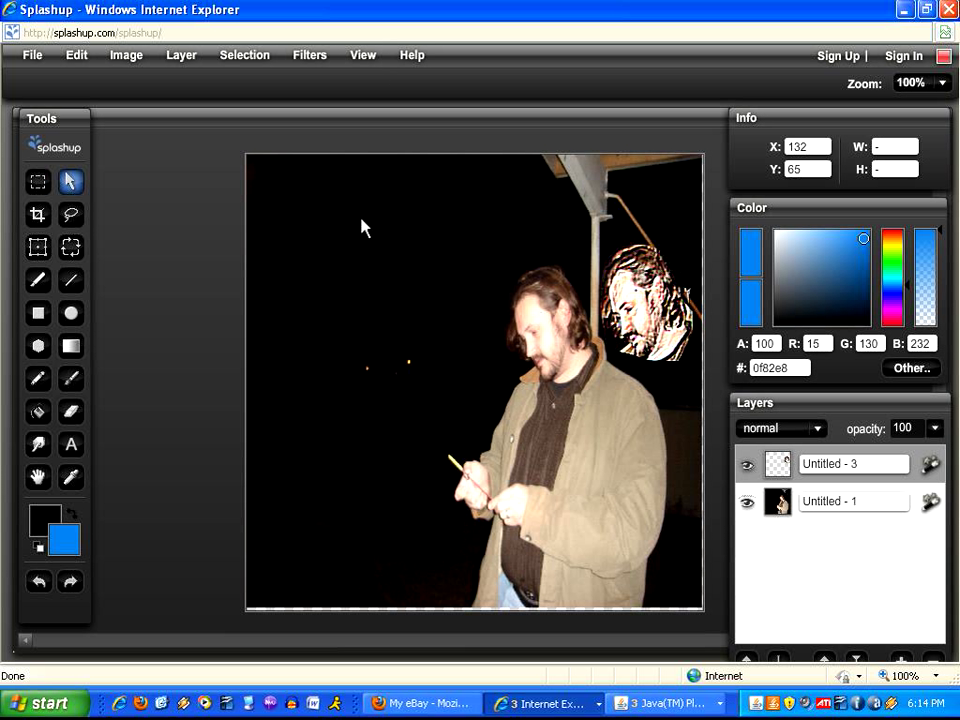